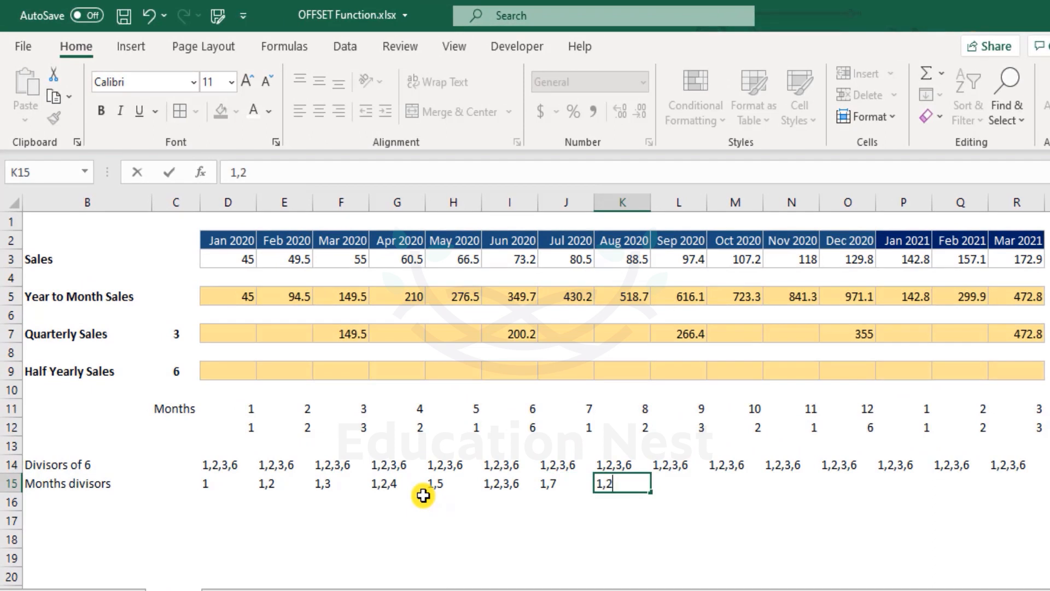
Step: Fill the Months divisors row with 1,2,4,8 for August, 1,3,9 for September and 1,2,5 for October 2020
type("4,8")
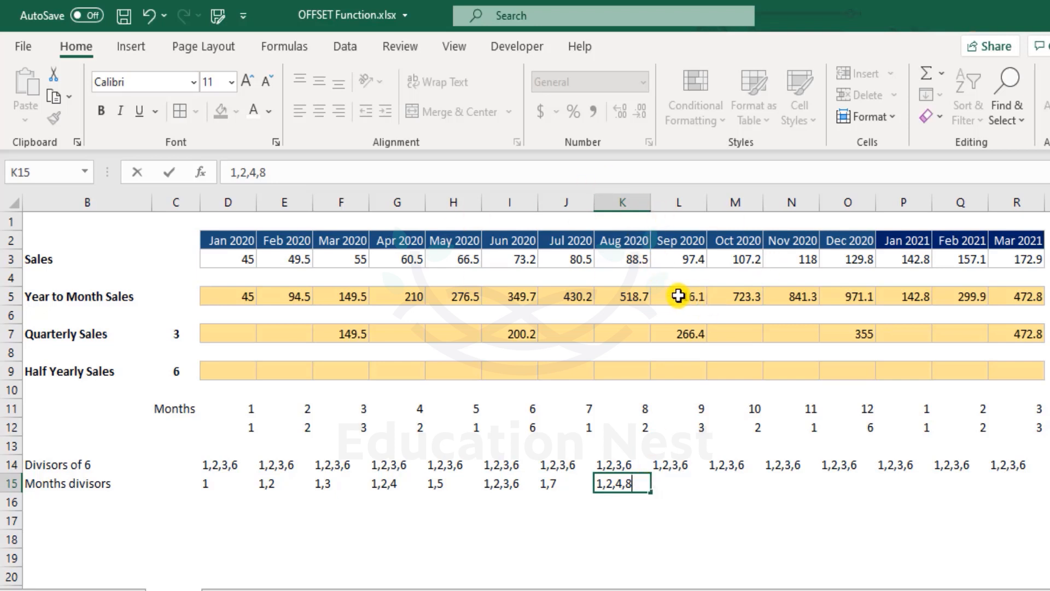
key("Tab")
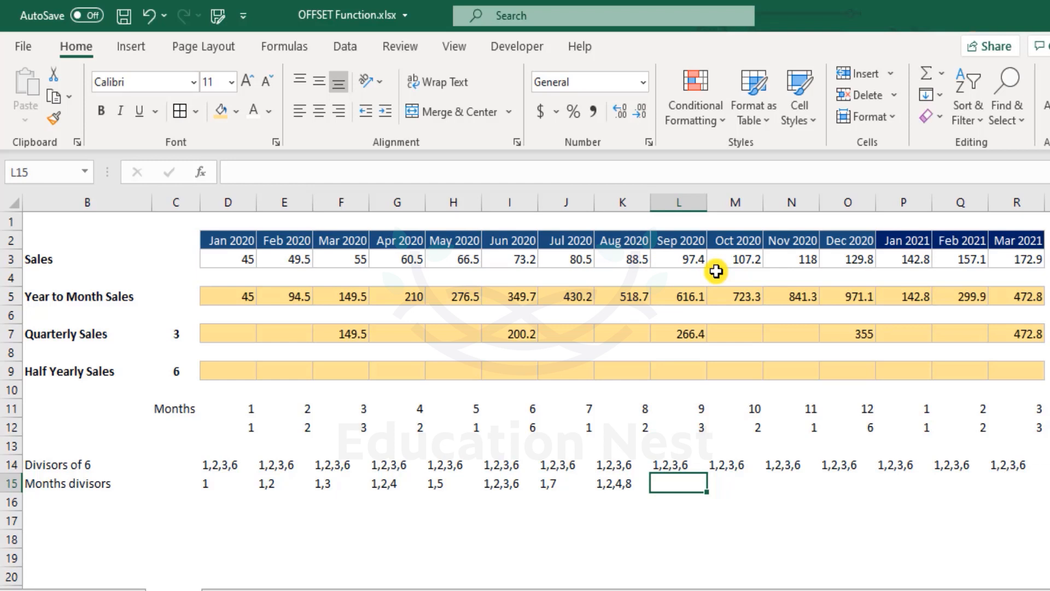
type("1,3,9")
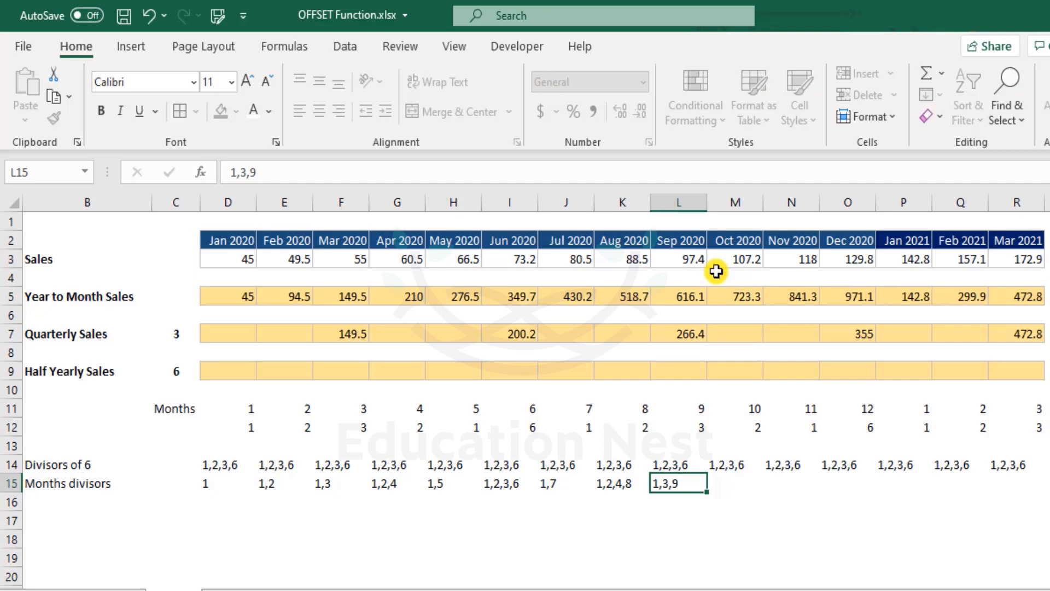
key("Tab")
type("1")
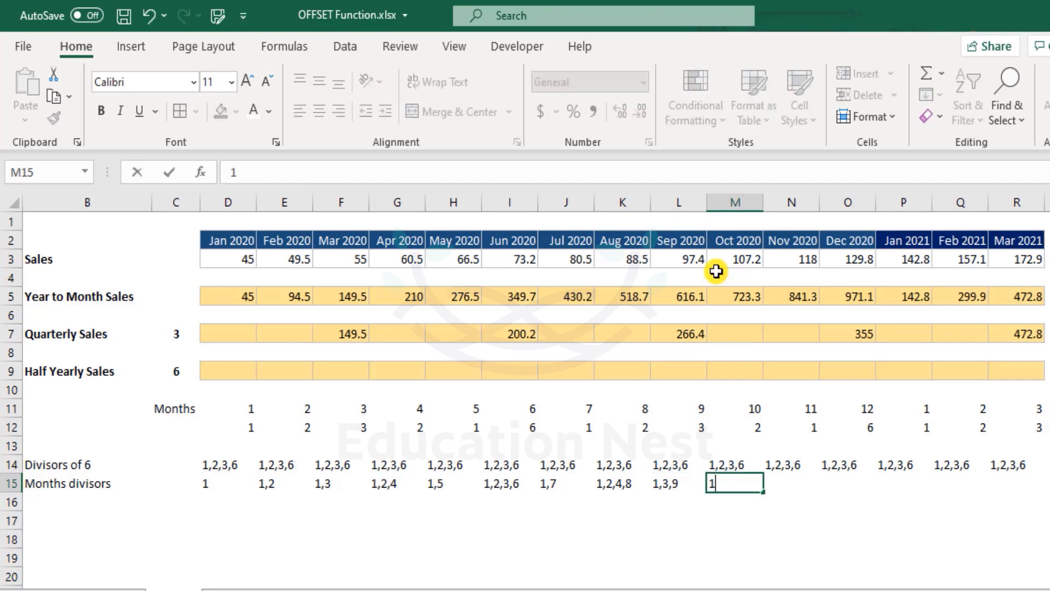
type(",2,5")
key("Return")
Step: Enter the month divisors 1,11 for November 2020 in N15 and 1,2,3,4,6,12 for December 2020 in O15
key("Up")
key("Right")
key("Right")
key("Right")
key("Right")
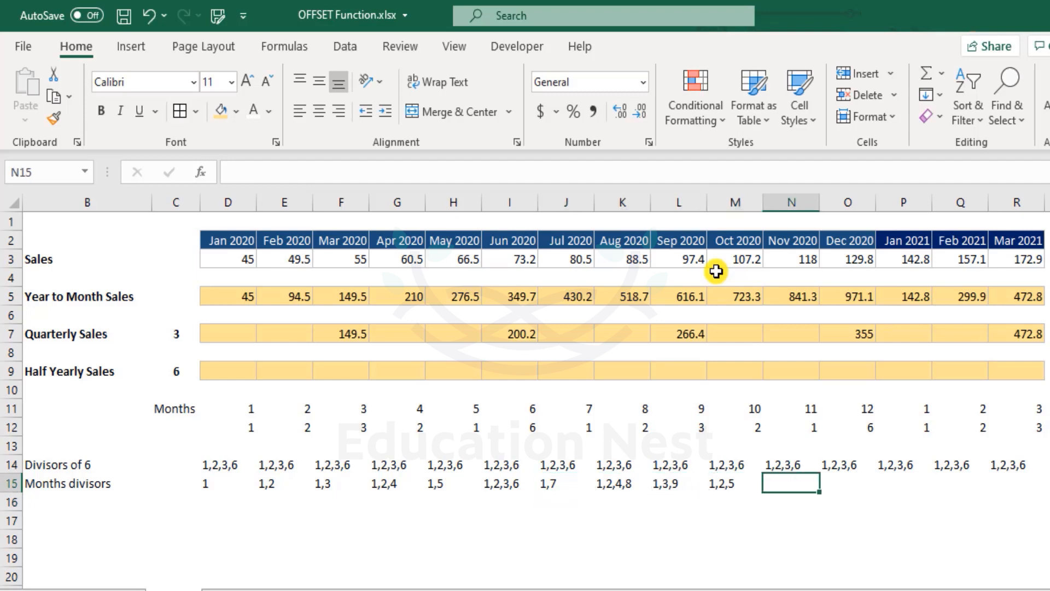
type("1,11")
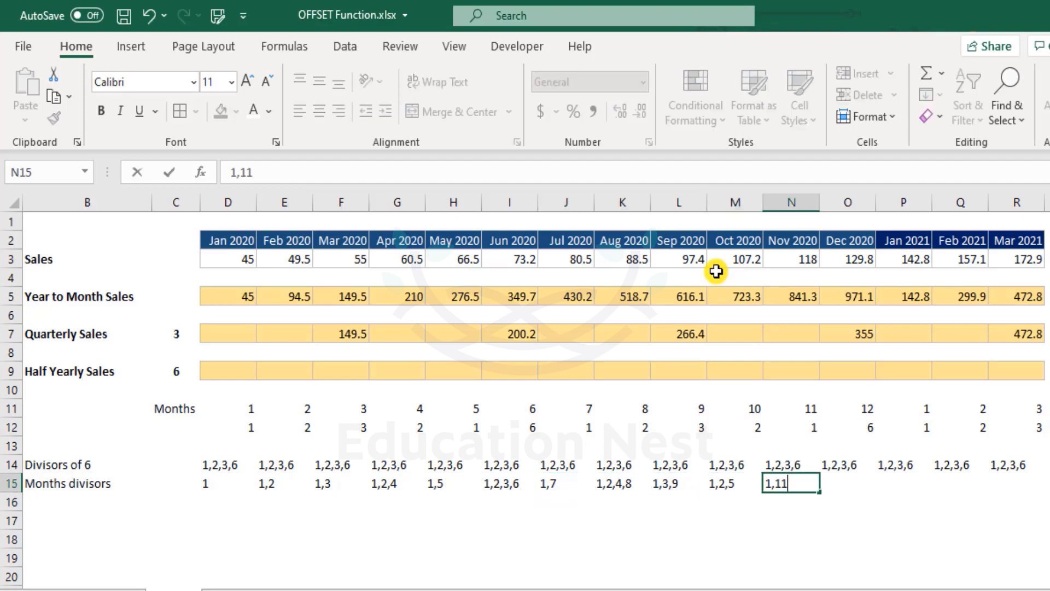
key("Tab")
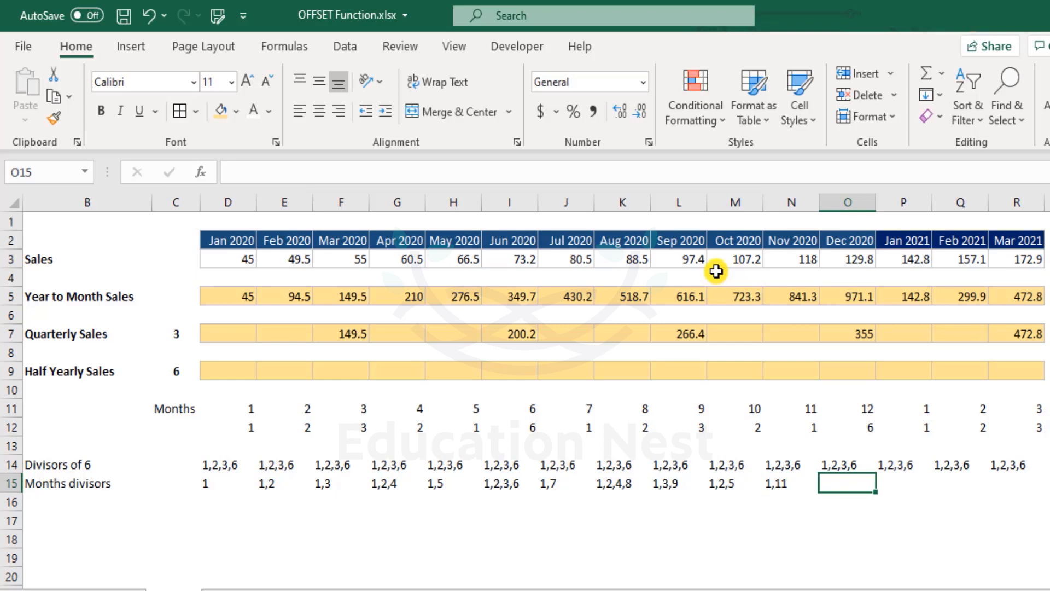
type("1,2,3,4,")
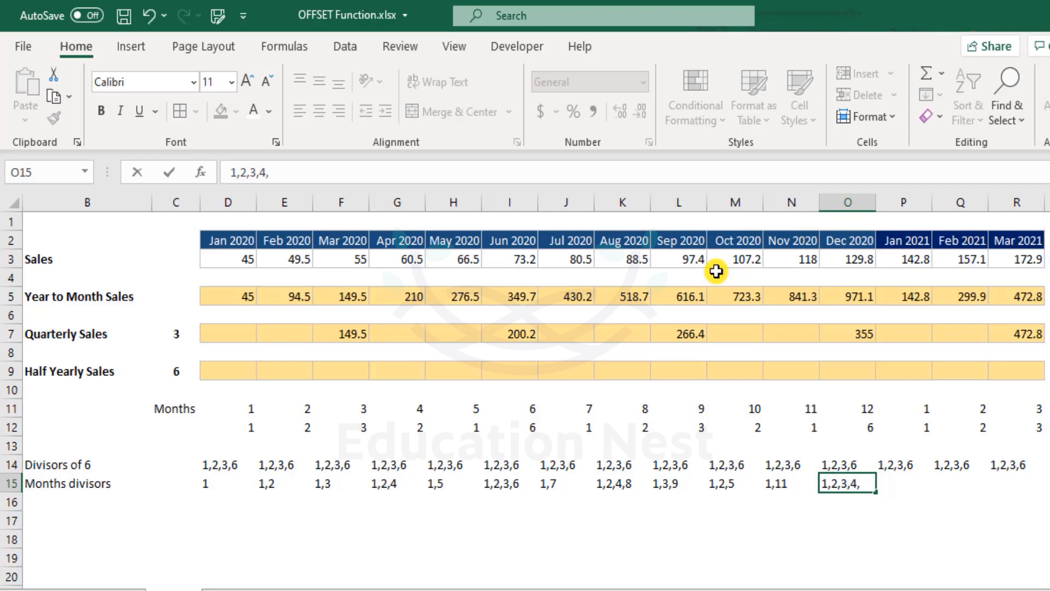
type("6")
type(",12")
key("Return")
key("Left")
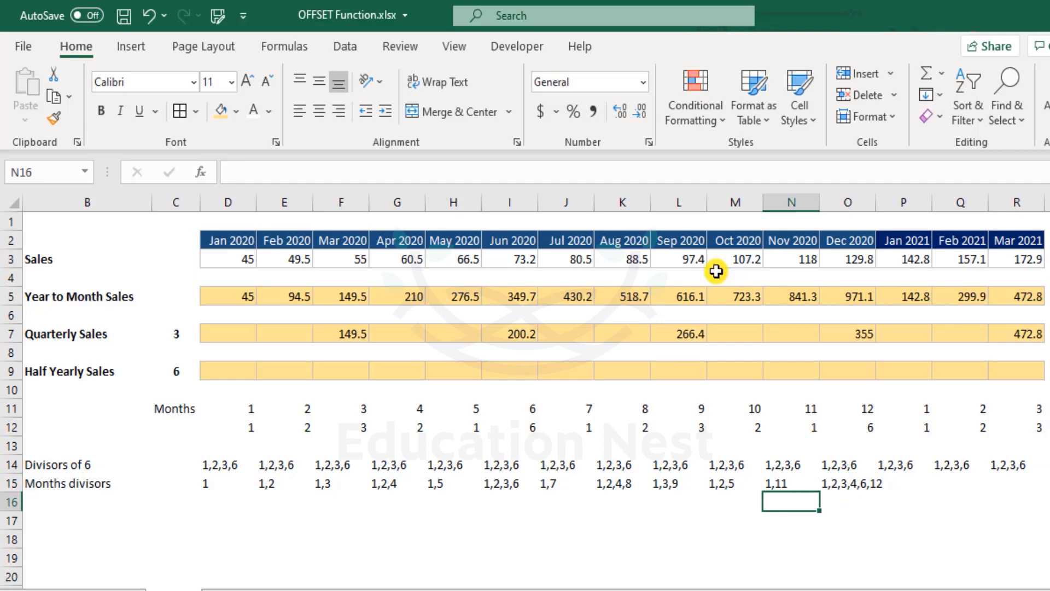
Step: Enter the greatest common divisors for January to March 2020 in D17:F17 as 1, 2 and 3
left_click_drag(222, 464, 227, 481)
left_click(219, 520)
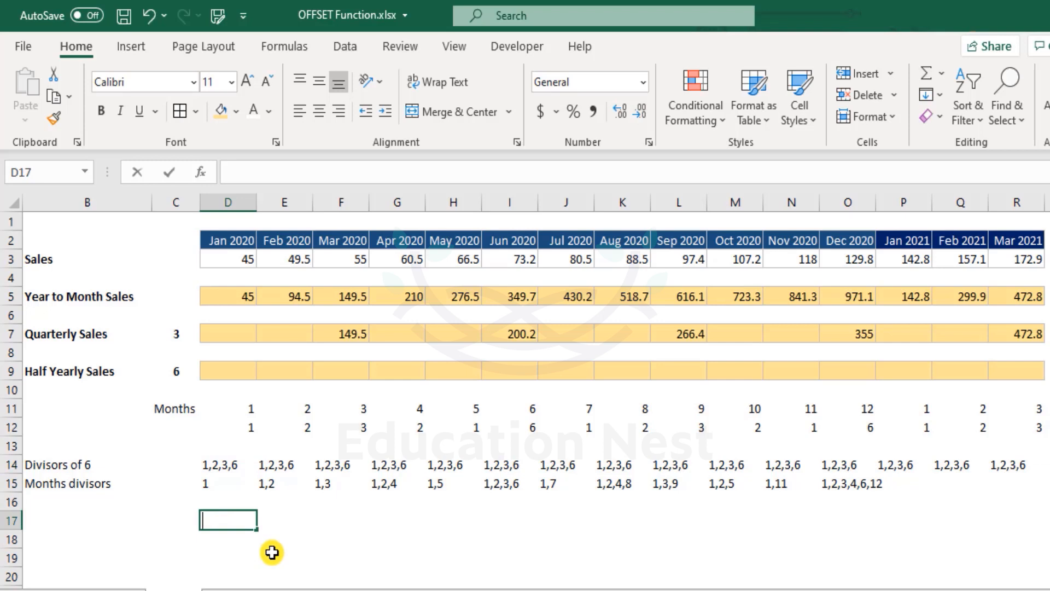
type("1")
key("Tab")
left_click_drag(281, 463, 285, 482)
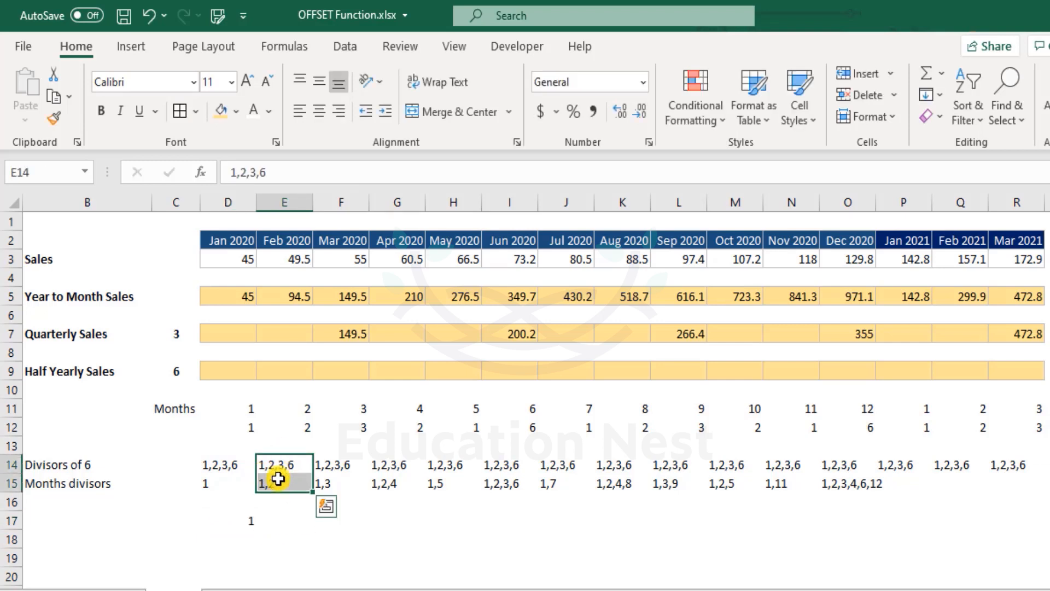
left_click(298, 522)
type("2")
key("Tab")
left_click_drag(344, 462, 347, 480)
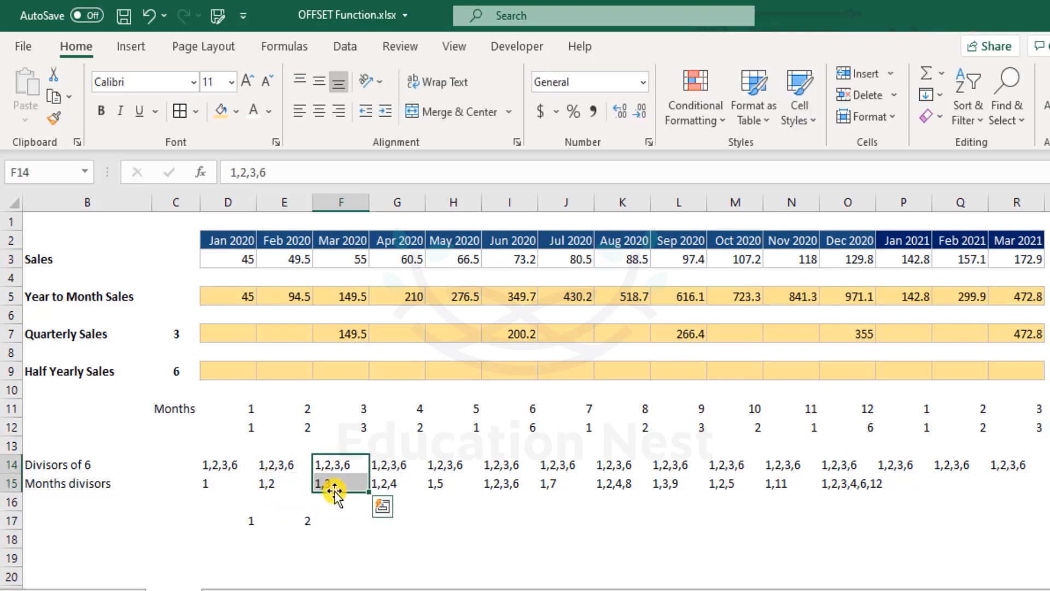
left_click(347, 519)
type("3")
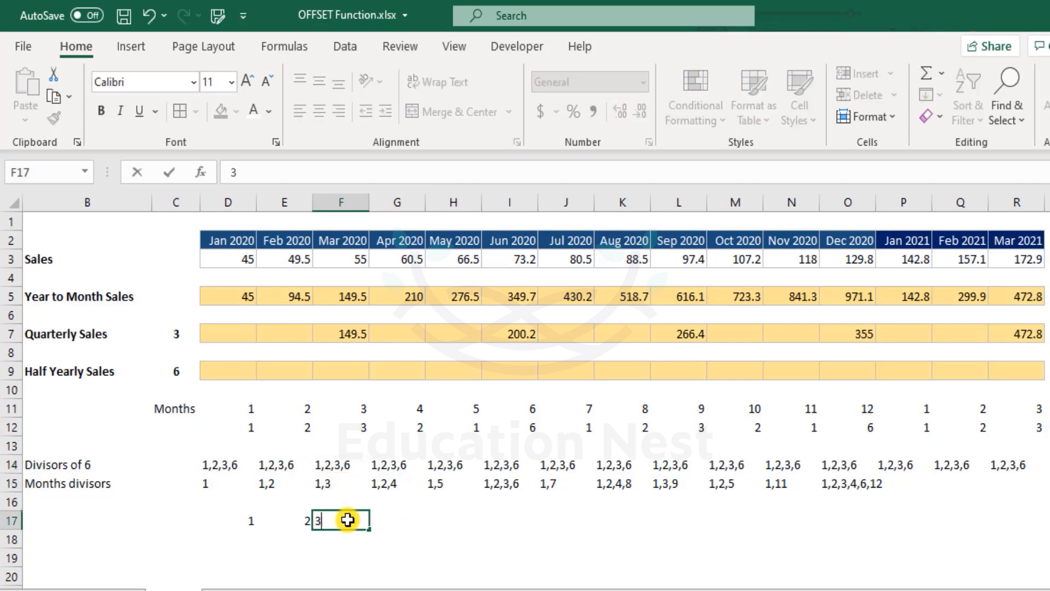
key("Tab")
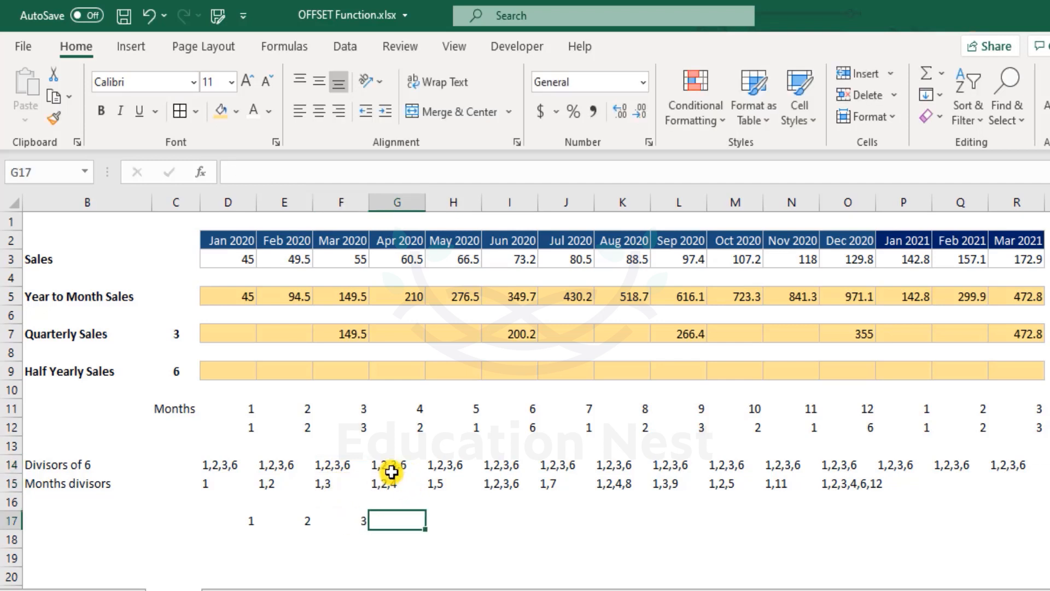
Step: Enter the greatest common divisors for April to June 2020 in G17:I17 as 2, 1 and 6
type("2")
key("Tab")
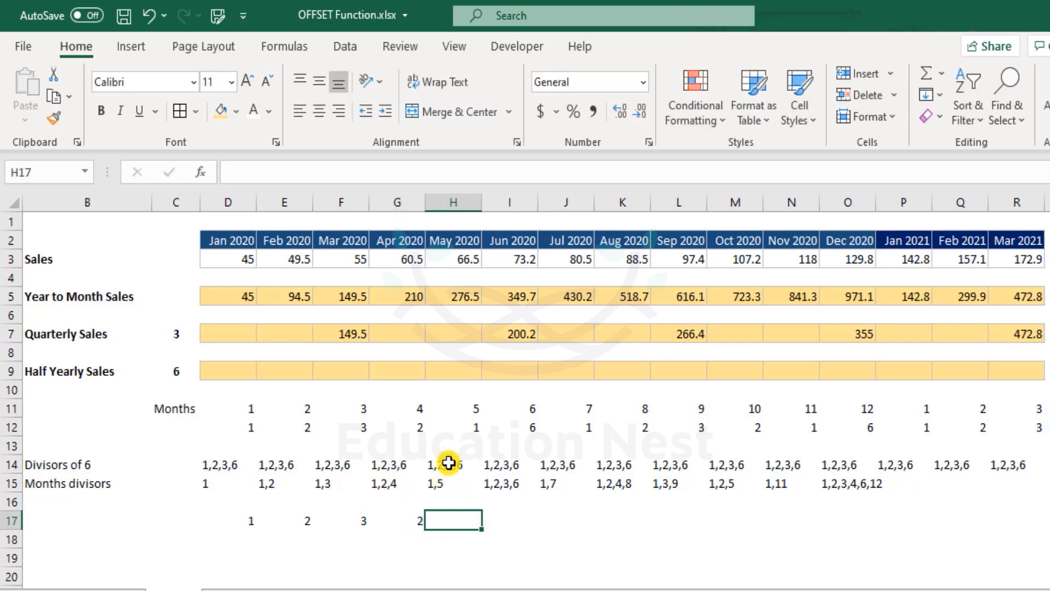
type("1")
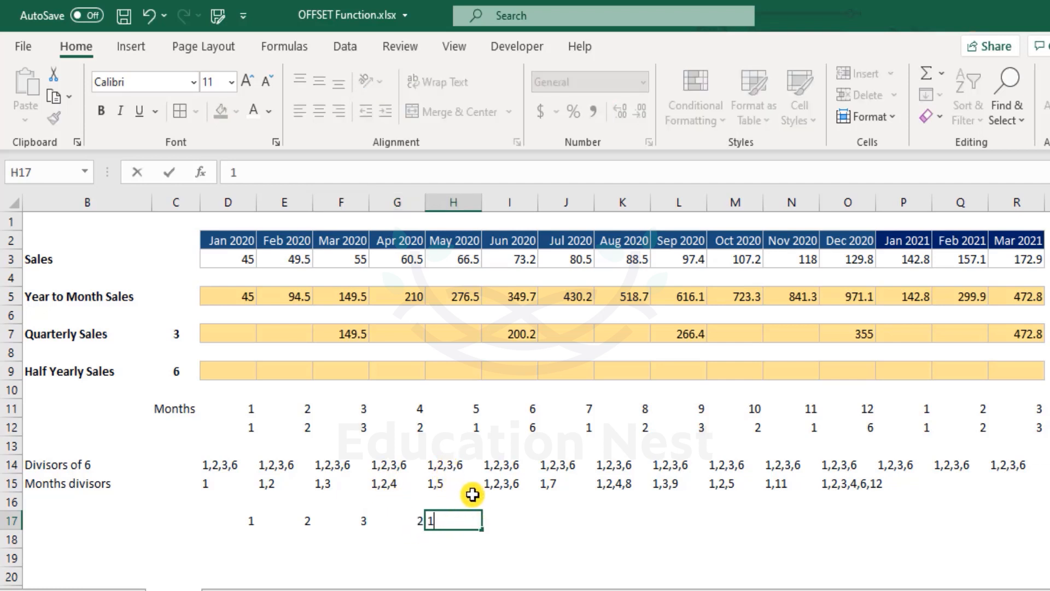
key("Tab")
left_click_drag(505, 464, 514, 486)
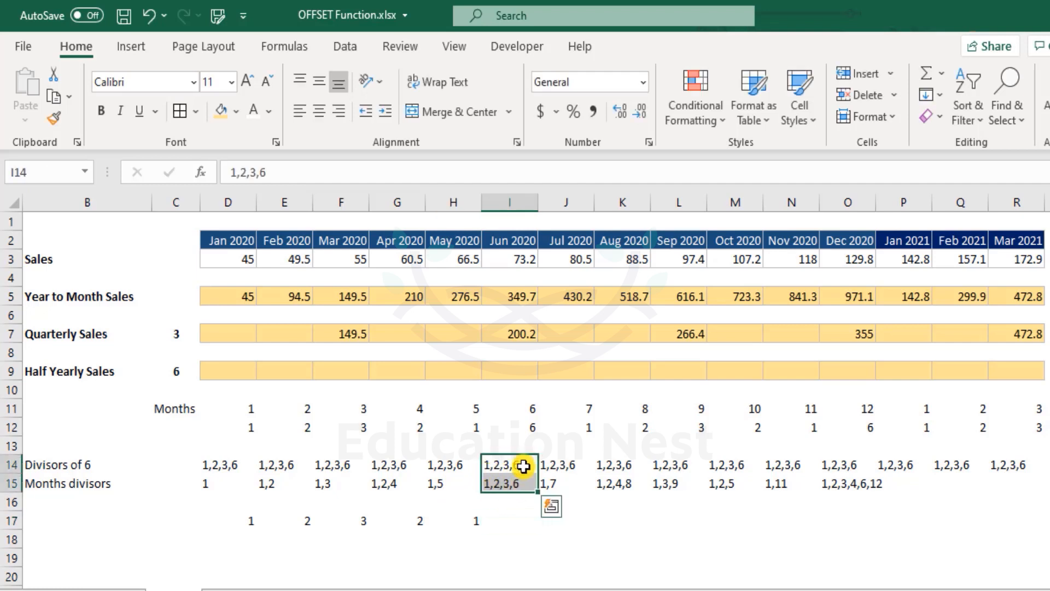
left_click(522, 521)
type("6")
Step: Enter the greatest common divisors for July to September 2020 in J17:L17 as 1, 2 and 3
left_click(549, 516)
left_click_drag(558, 465, 564, 483)
left_click(562, 522)
type("1")
left_click(621, 520)
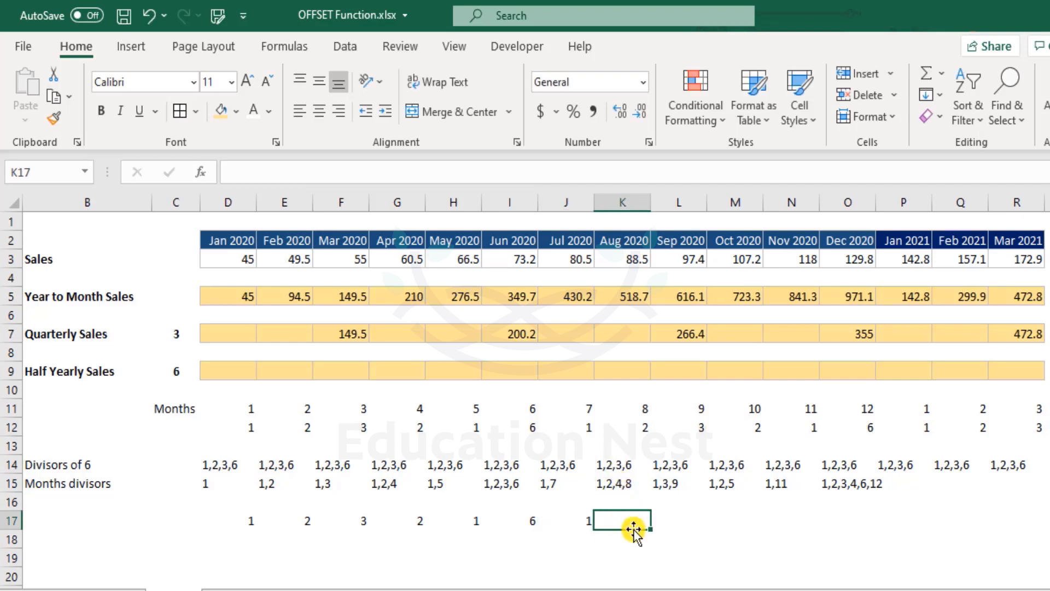
type("2")
left_click(673, 517)
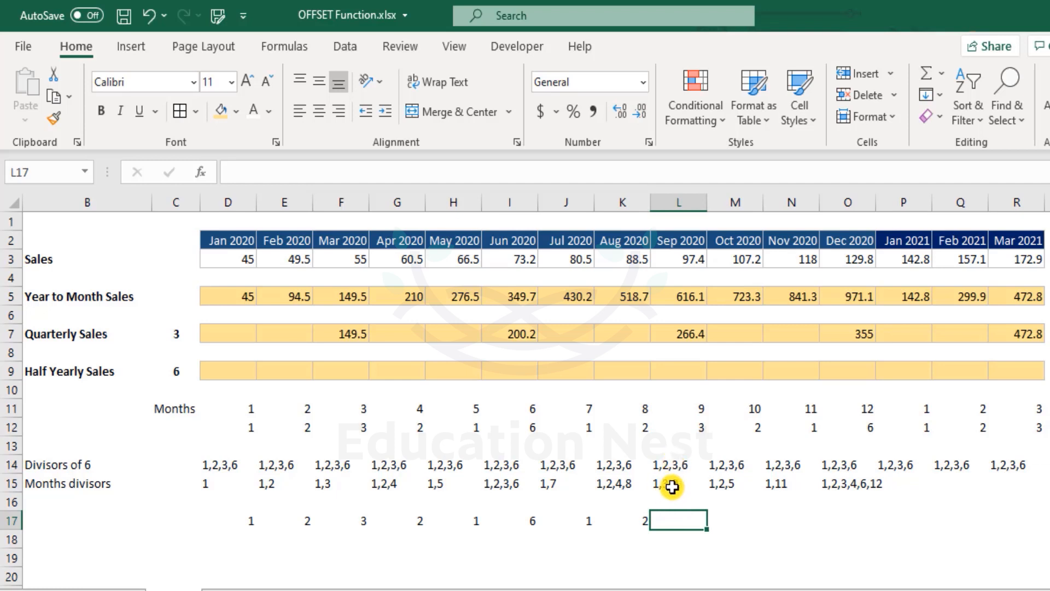
type("3")
key("Tab")
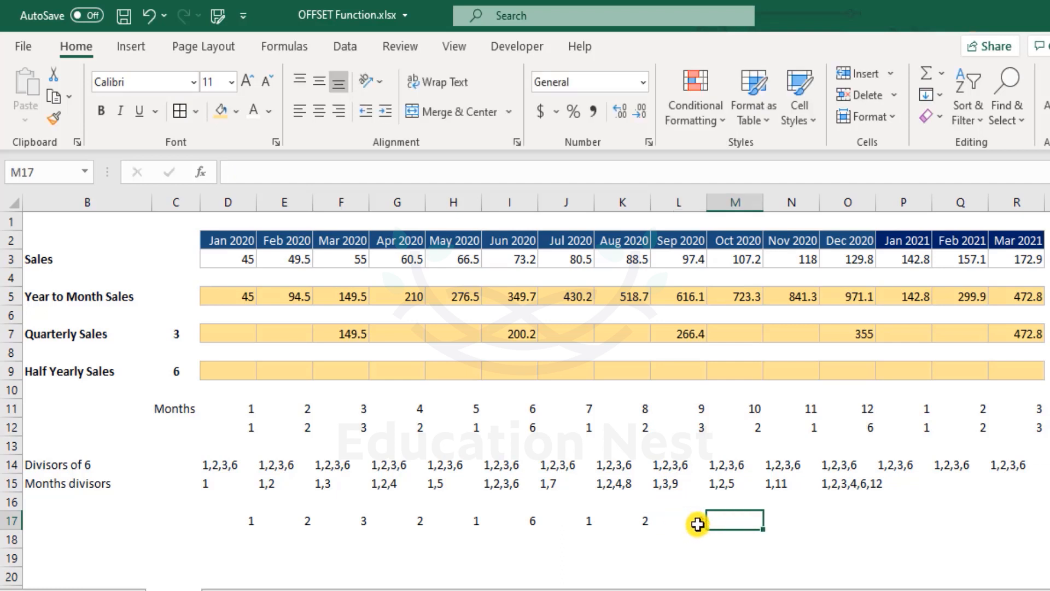
Step: Enter the greatest common divisors for October to December 2020 in M17:O17 as 2, 1 and 6
left_click_drag(730, 464, 729, 484)
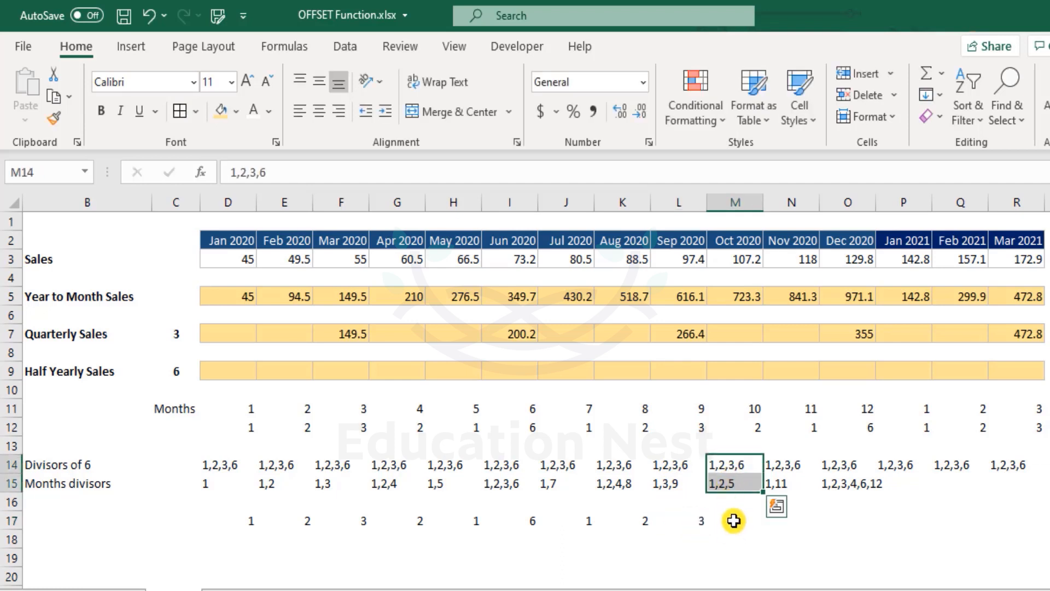
left_click(735, 520)
type("2")
key("Tab")
left_click_drag(787, 464, 787, 485)
left_click(784, 519)
type("1")
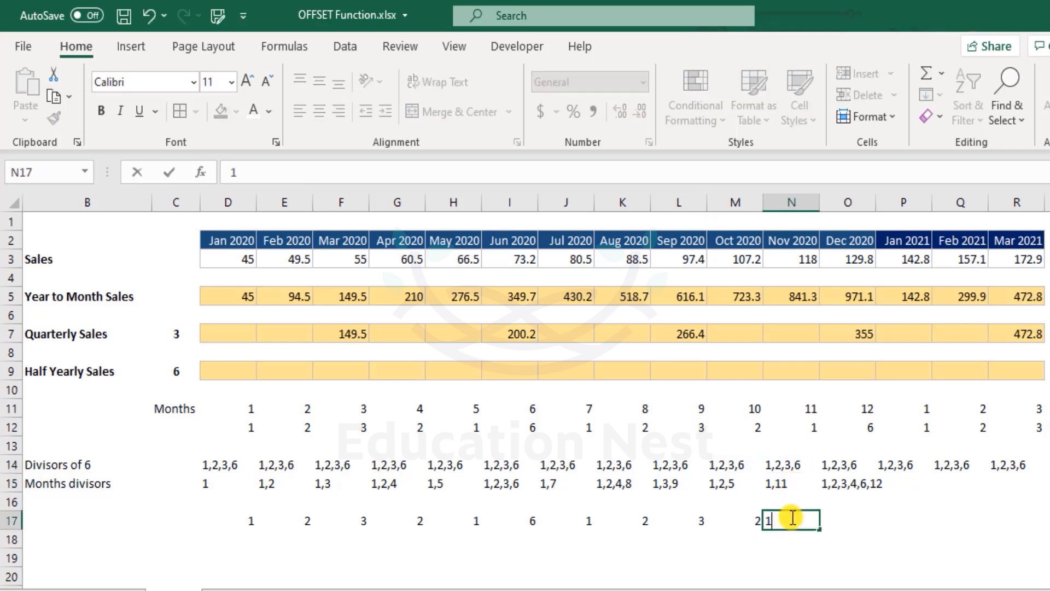
key("Tab")
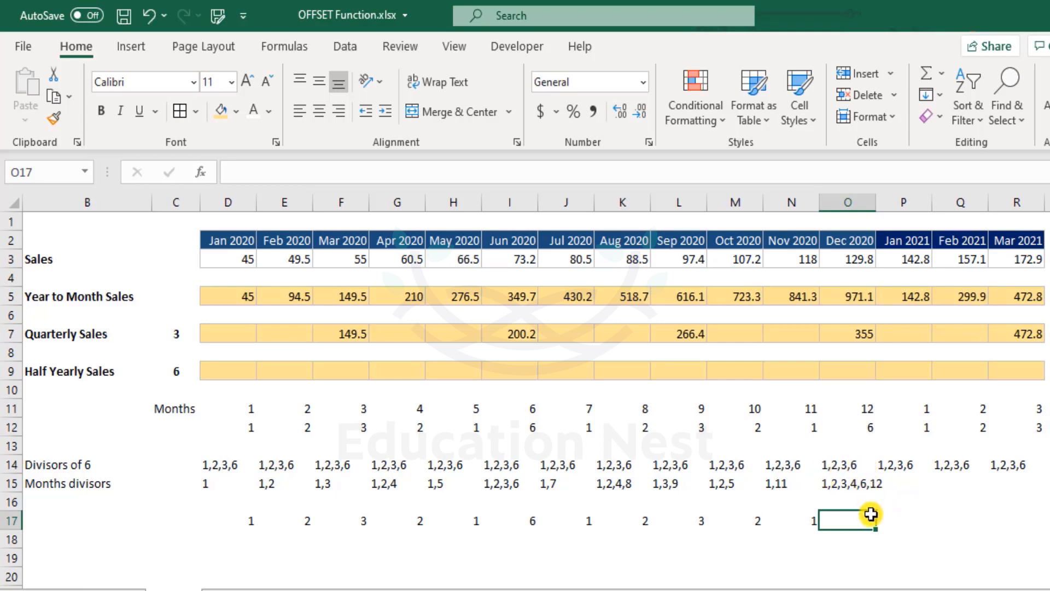
type("6")
key("Tab")
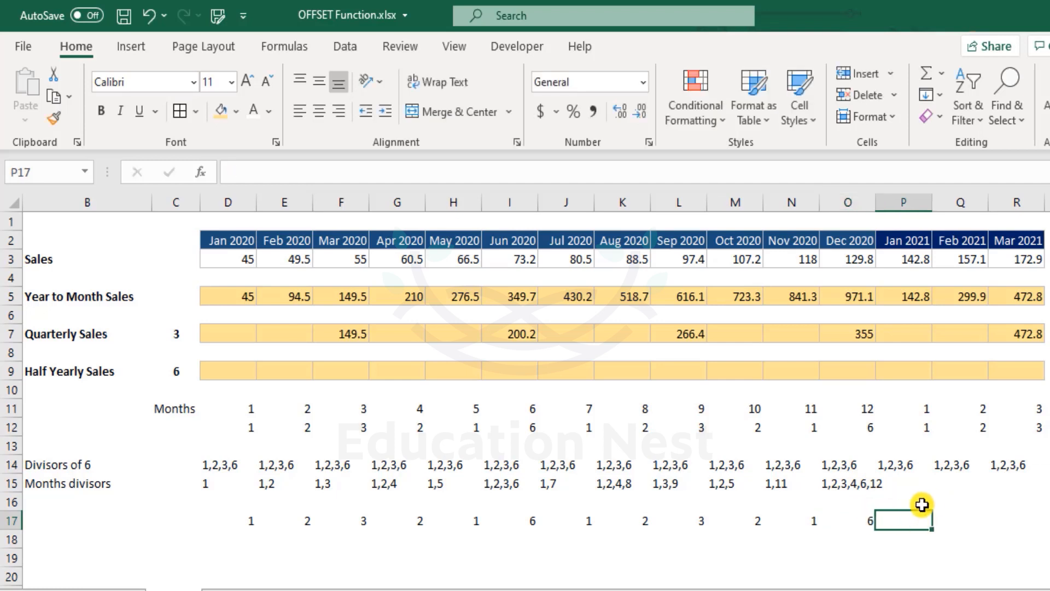
Step: Examine the divisor rows and the June and December 2020 columns, and review the February 2020 Quarterly Sales formula
left_click_drag(899, 464, 996, 462)
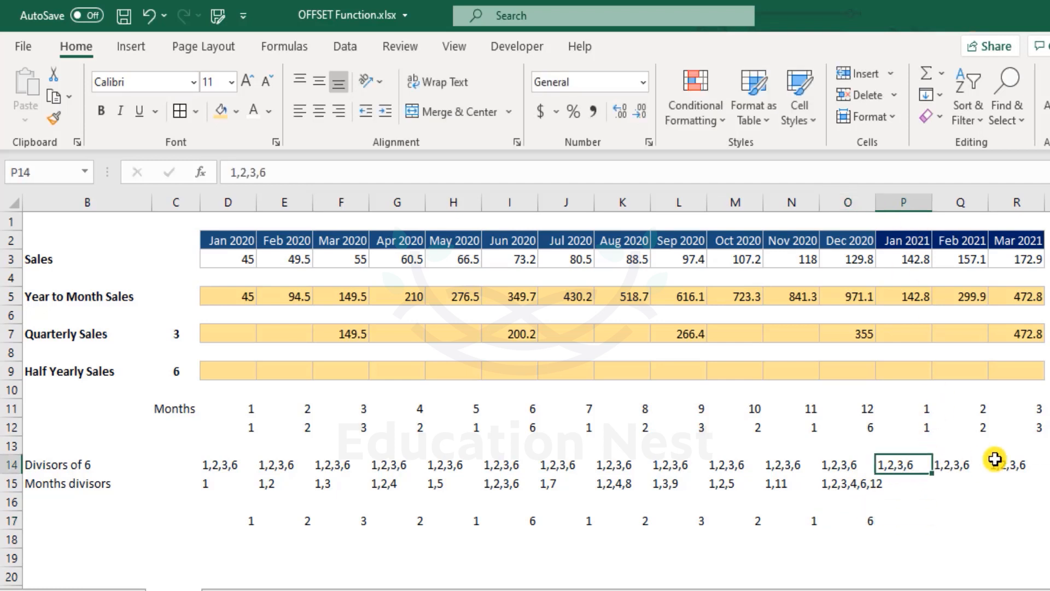
left_click_drag(206, 484, 394, 484)
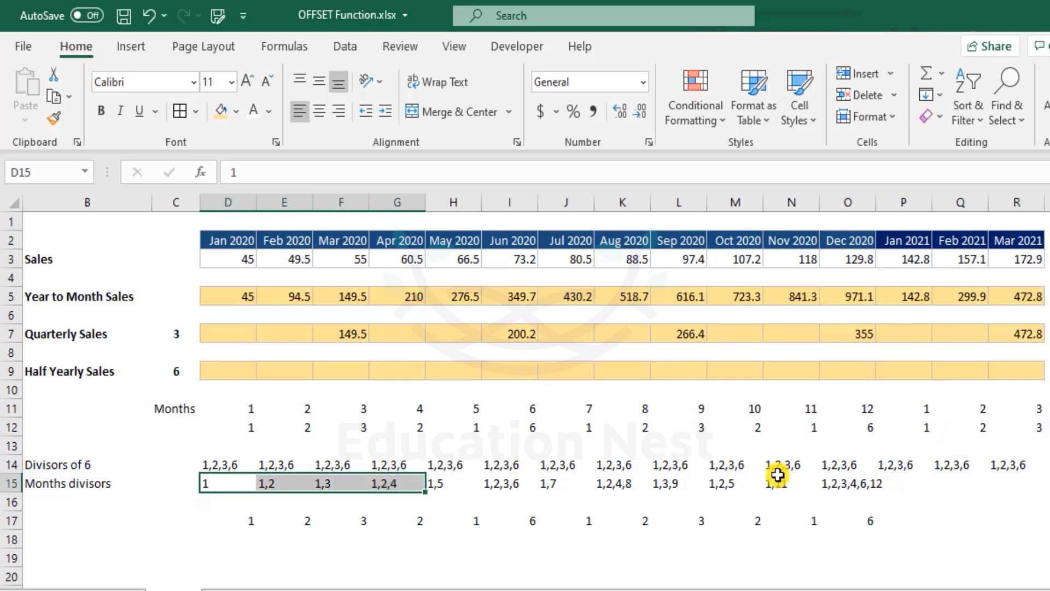
left_click(522, 521)
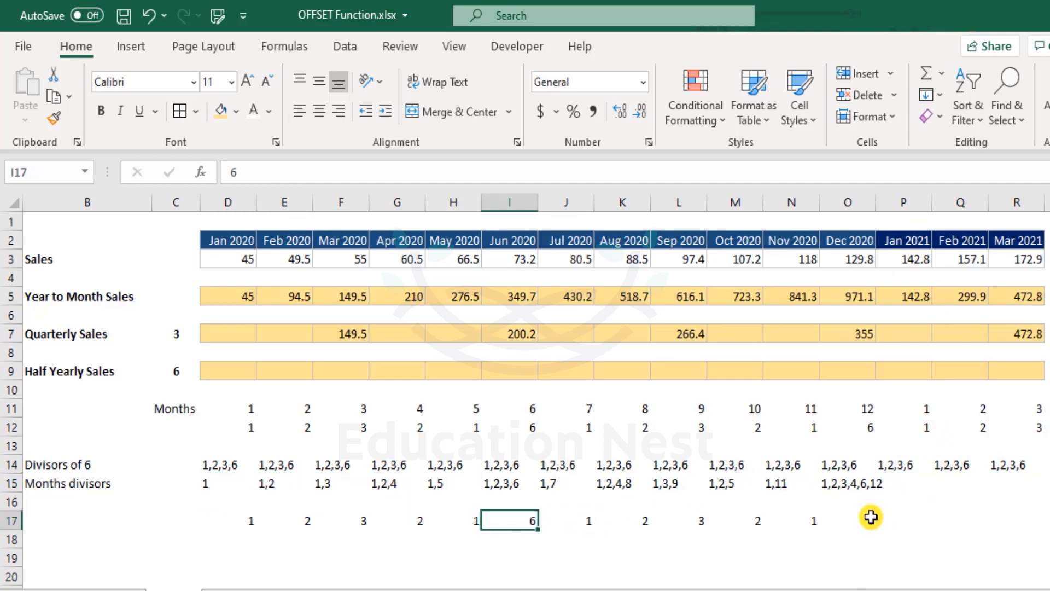
left_click(870, 517, "ctrl")
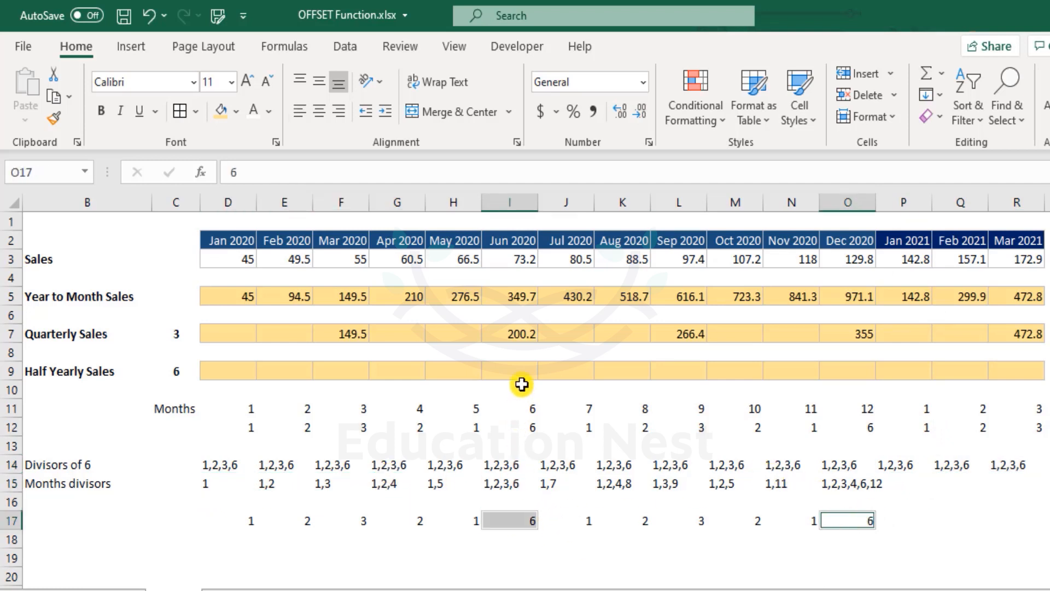
left_click(494, 202)
left_click(844, 202, "ctrl")
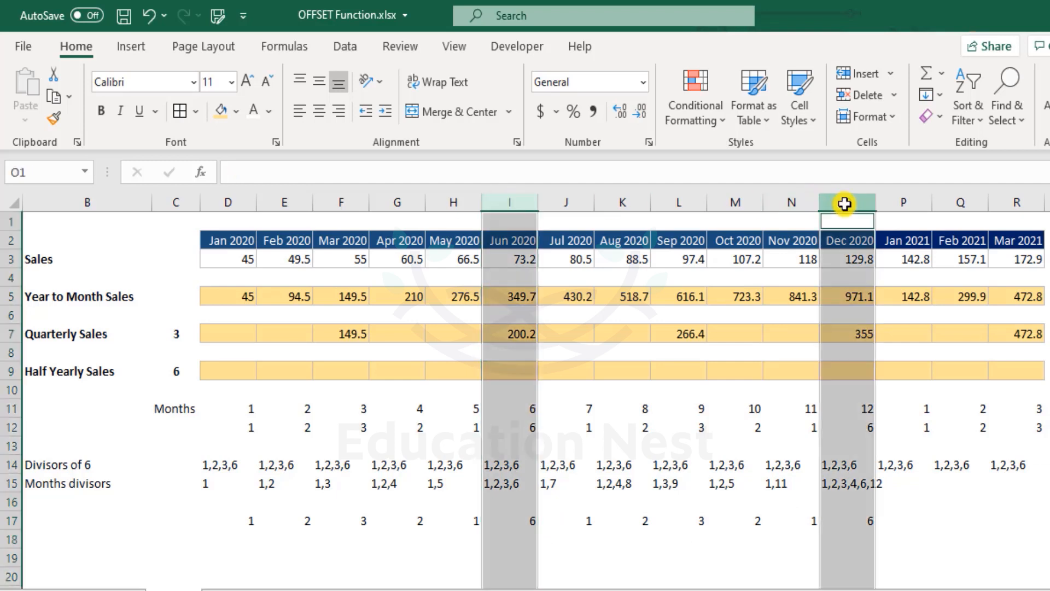
left_click(510, 374)
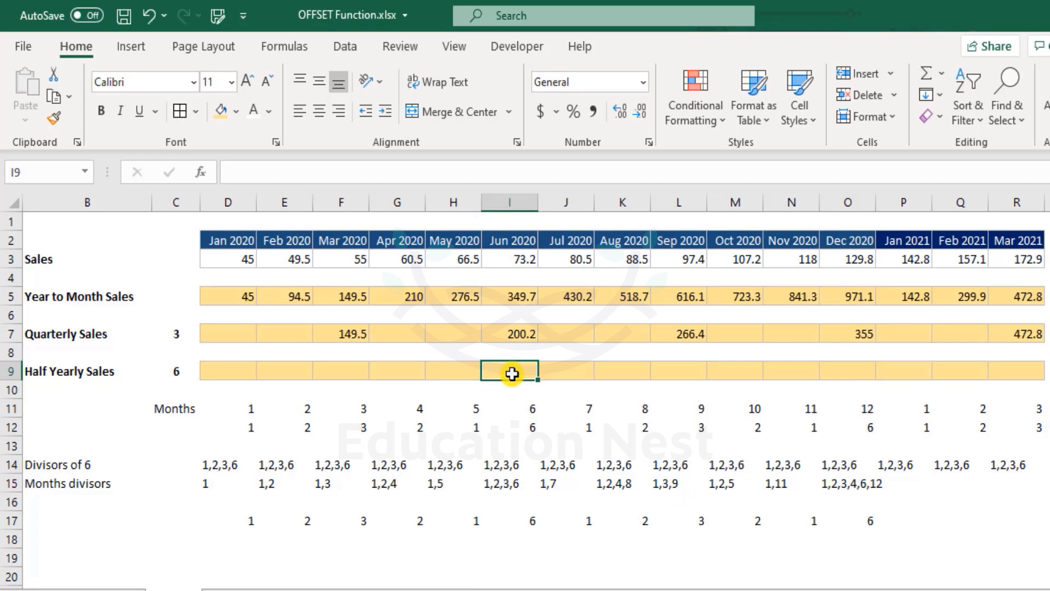
left_click(293, 335)
double_click(293, 336)
key("Escape")
Step: Start the Half Yearly Sales formula in D9 as =IF(GCD($C9, locking only the column of the reference
left_click(242, 373)
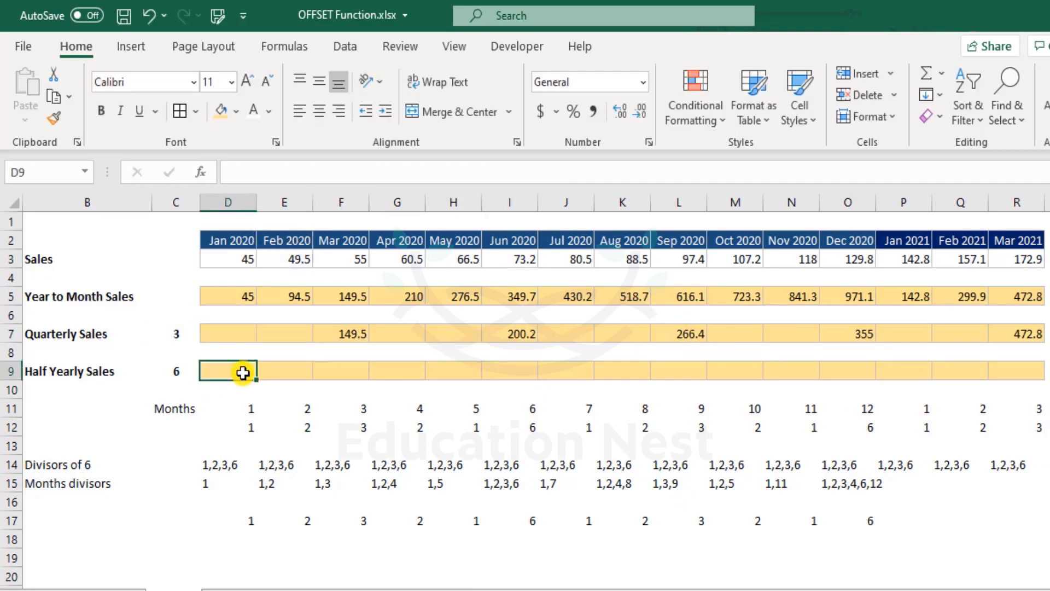
type("=IF(")
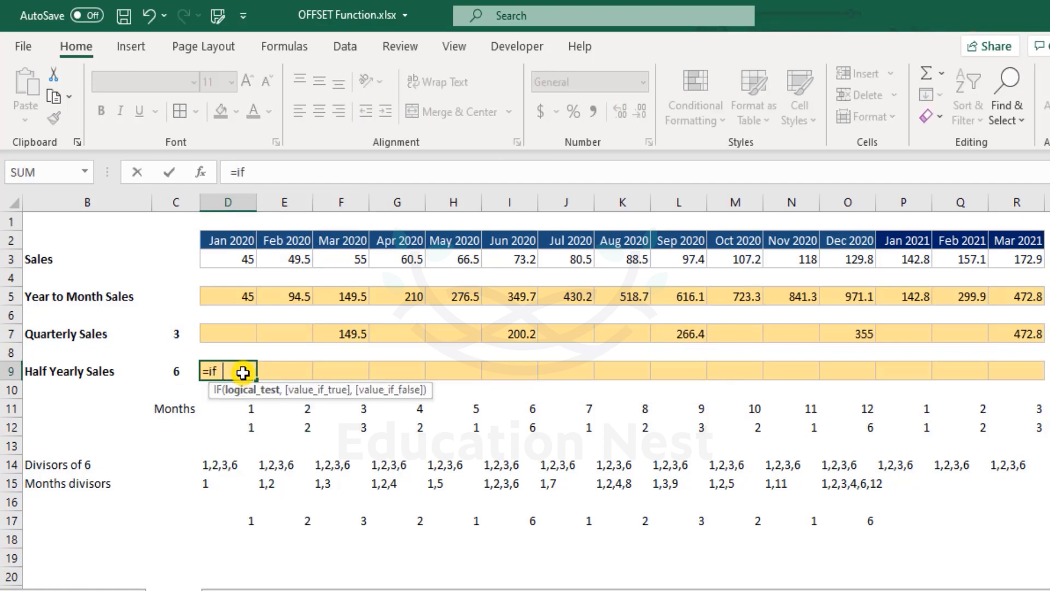
type("g")
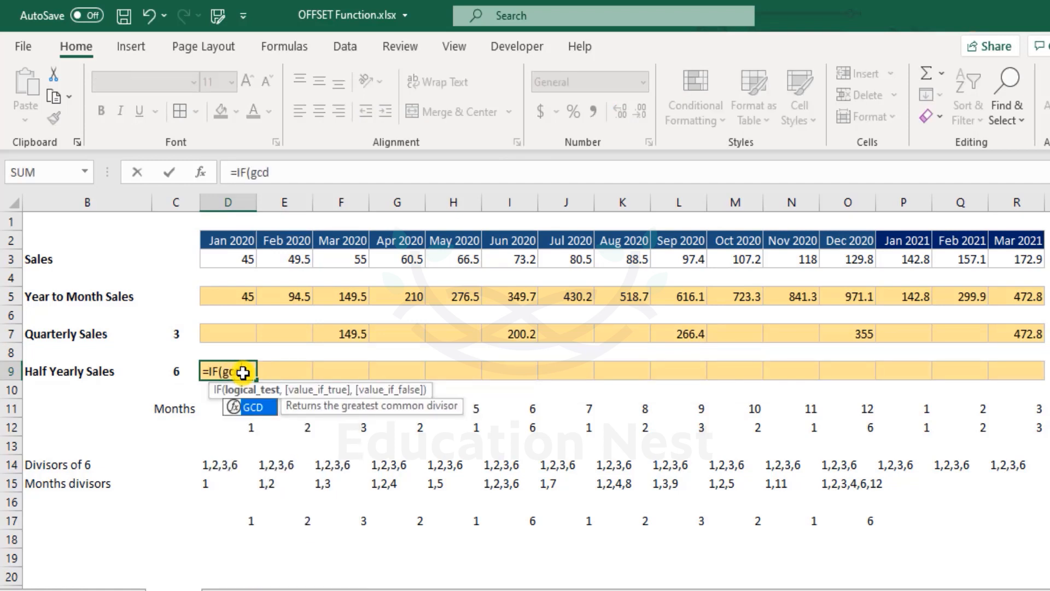
type("cd")
key("Tab")
key("Left")
key("Left")
key("Right")
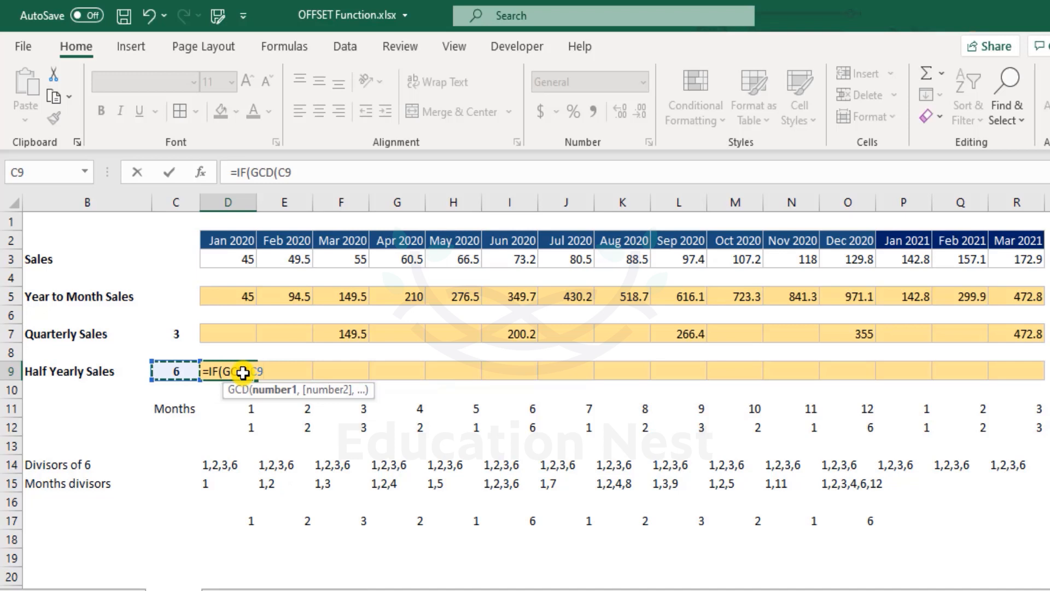
key("F4")
key("F4")
key("F4")
Step: Complete the logical test of the D9 formula with MONTH(D2) as the second GCD number, compared with =6
type(",")
key("Up")
key("Down")
key("BackSpace")
key("BackSpace")
type("month")
key("Tab")
key("Up")
key("Up")
key("Up")
key("Up")
key("Up")
key("Up")
key("Up")
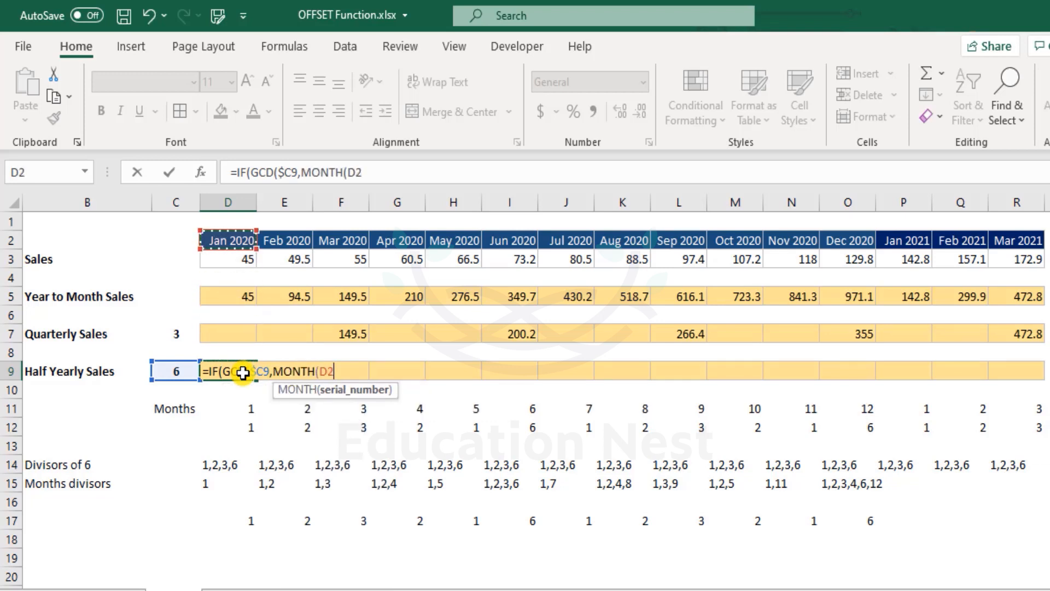
type(")")
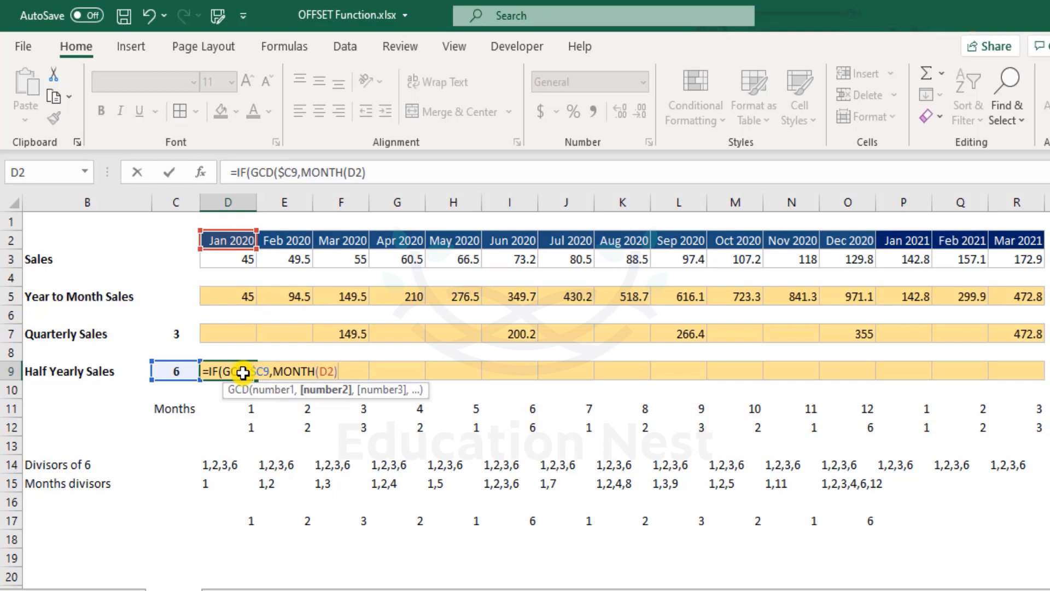
type(")=6")
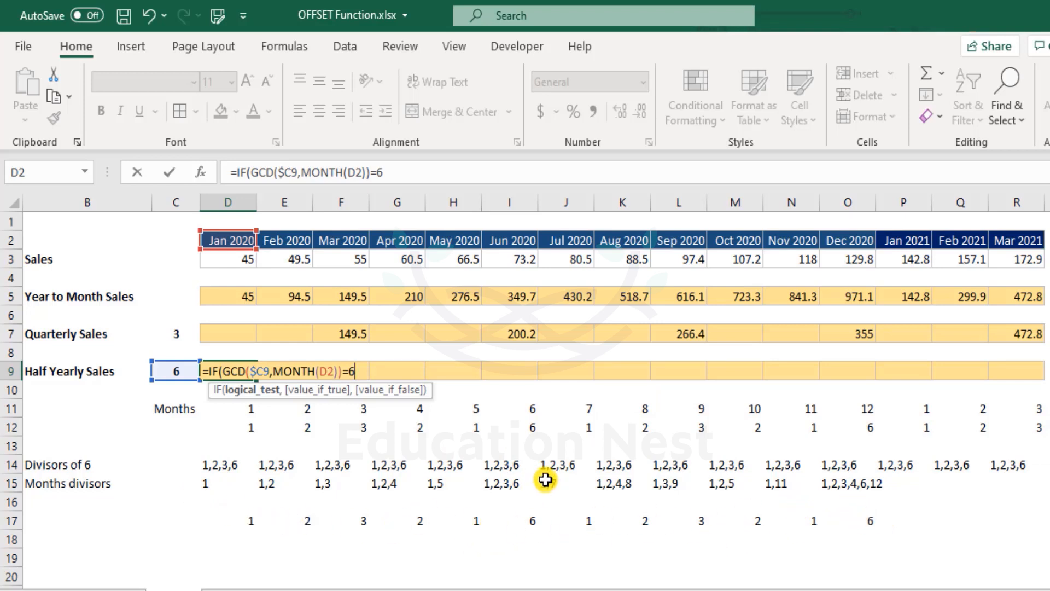
Step: Start the D9 formula's value-if-true as SUM(OFFSET(D3,0,0,1, using the January 2020 sales cell as the reference
type(",sum(")
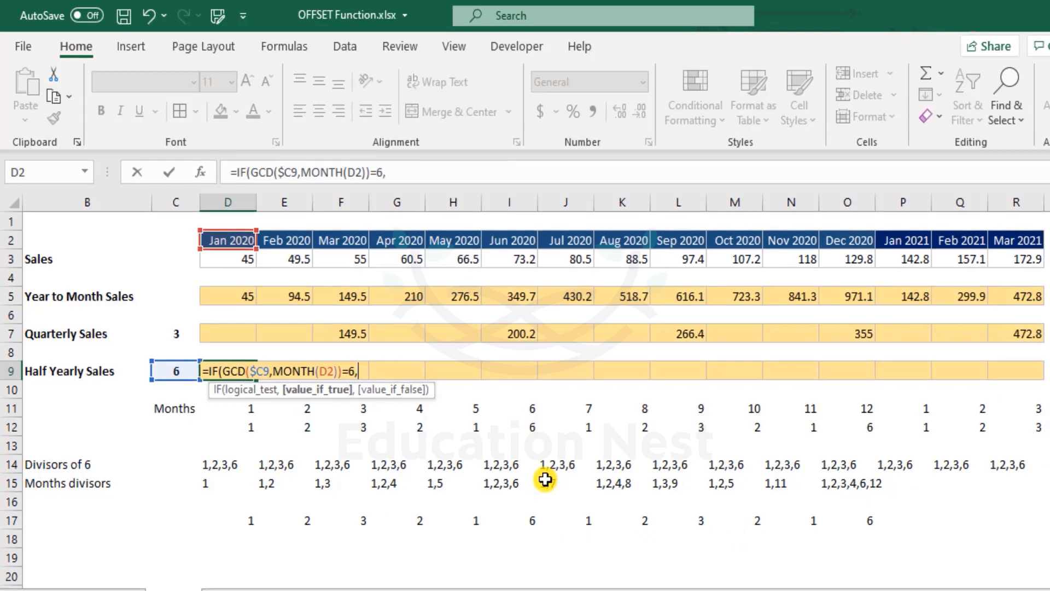
type("offset(")
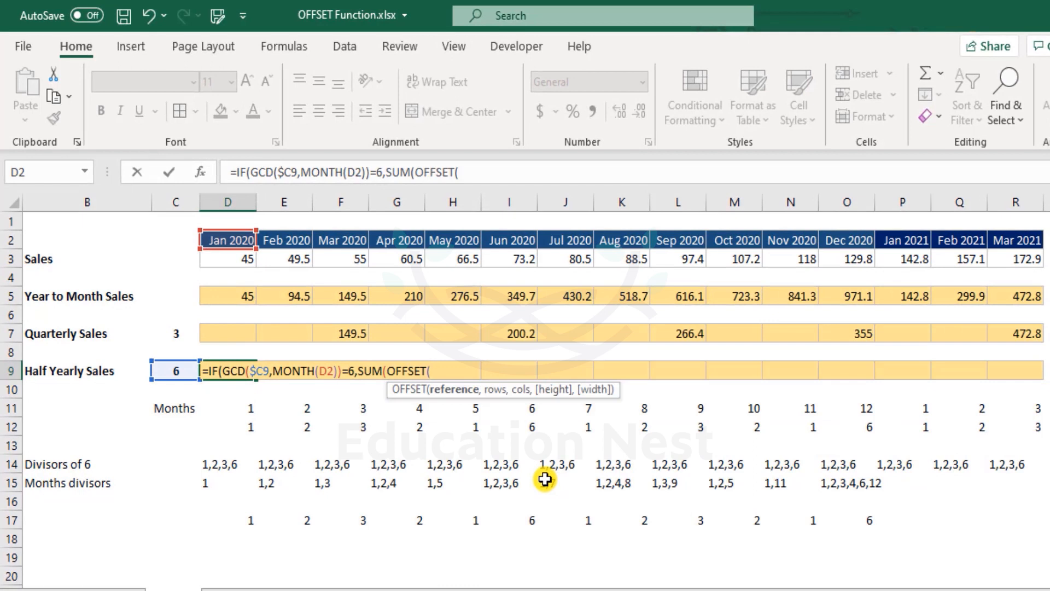
left_click(239, 260)
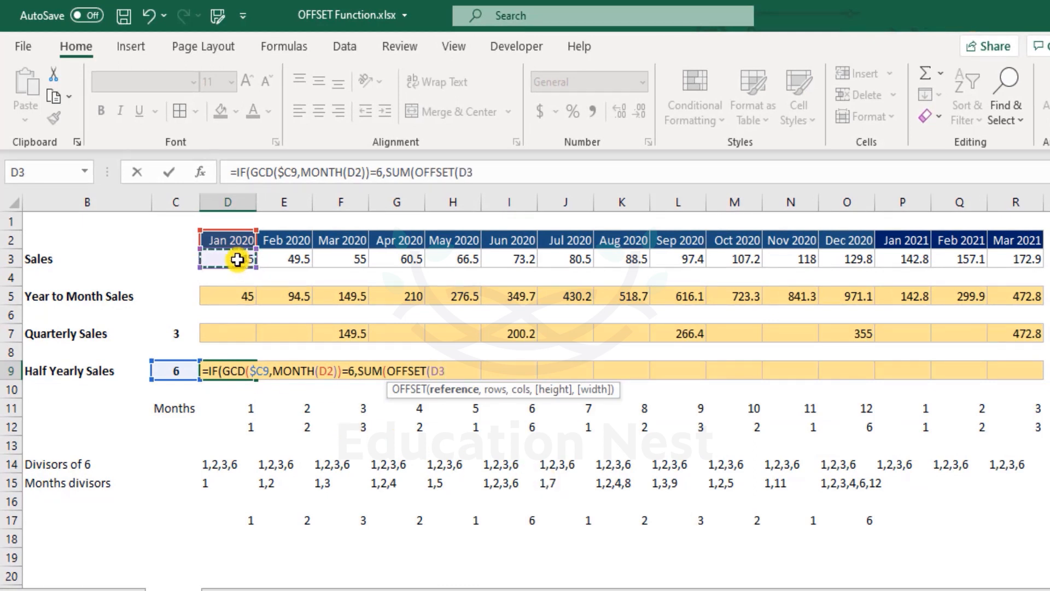
type(",")
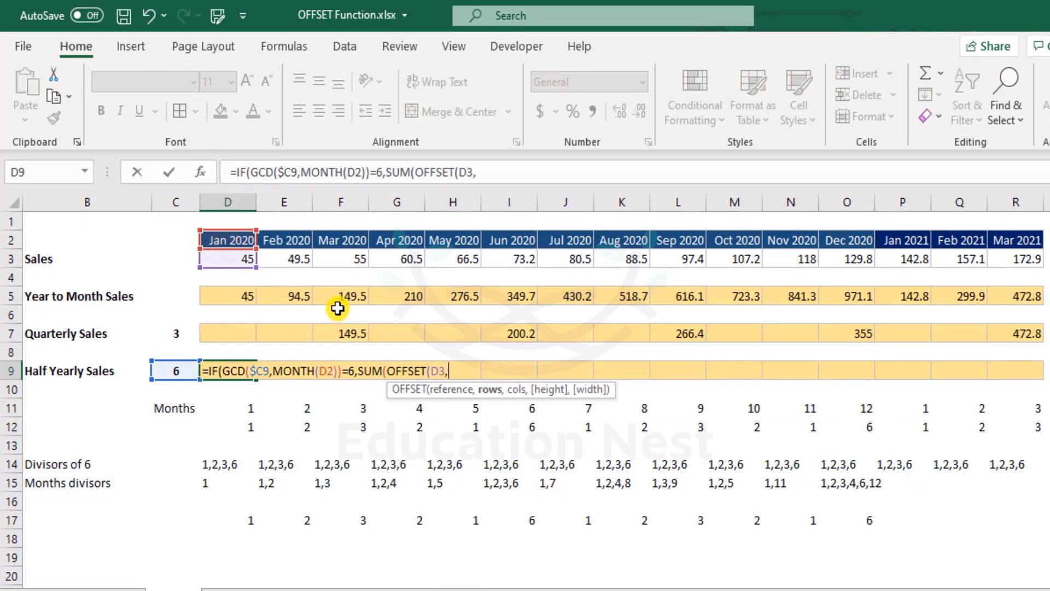
type("0,")
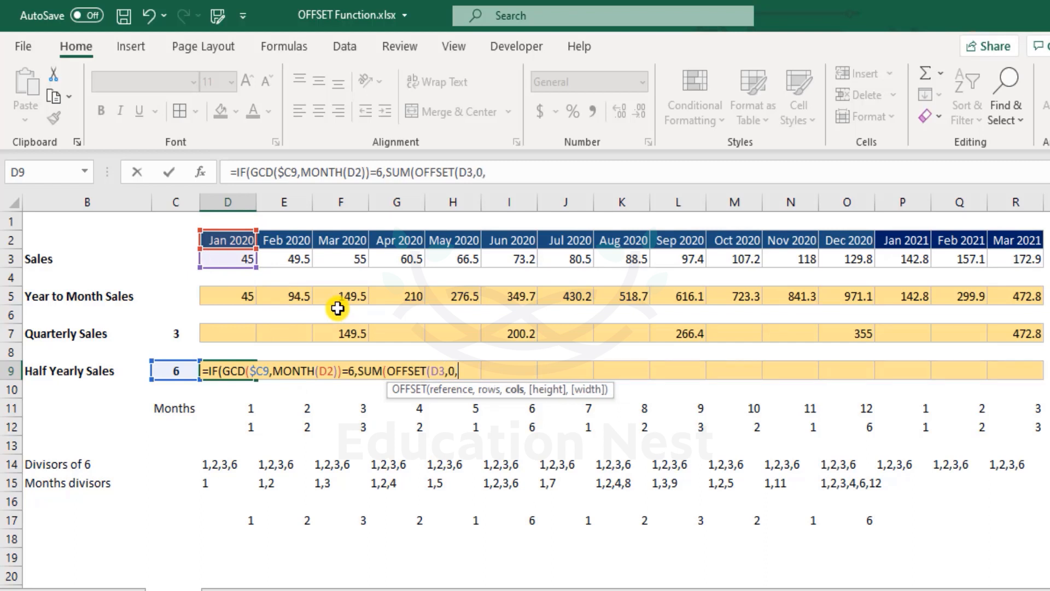
type("0,1,")
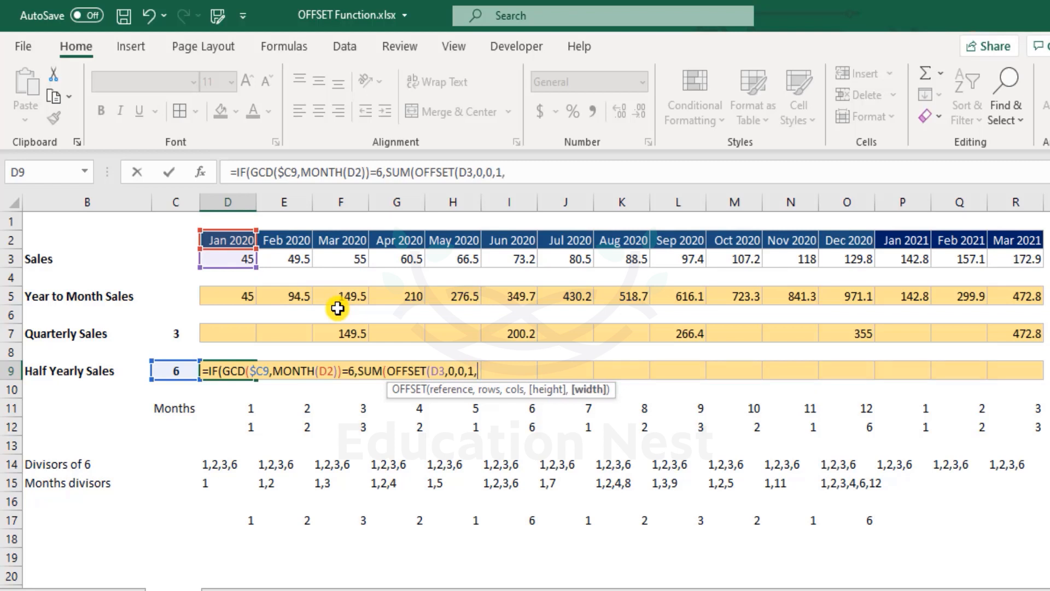
Step: Finish the D9 formula with an OFFSET width of -$C9 and "" as the value-if-false, and enter it
type("-")
left_click(172, 371)
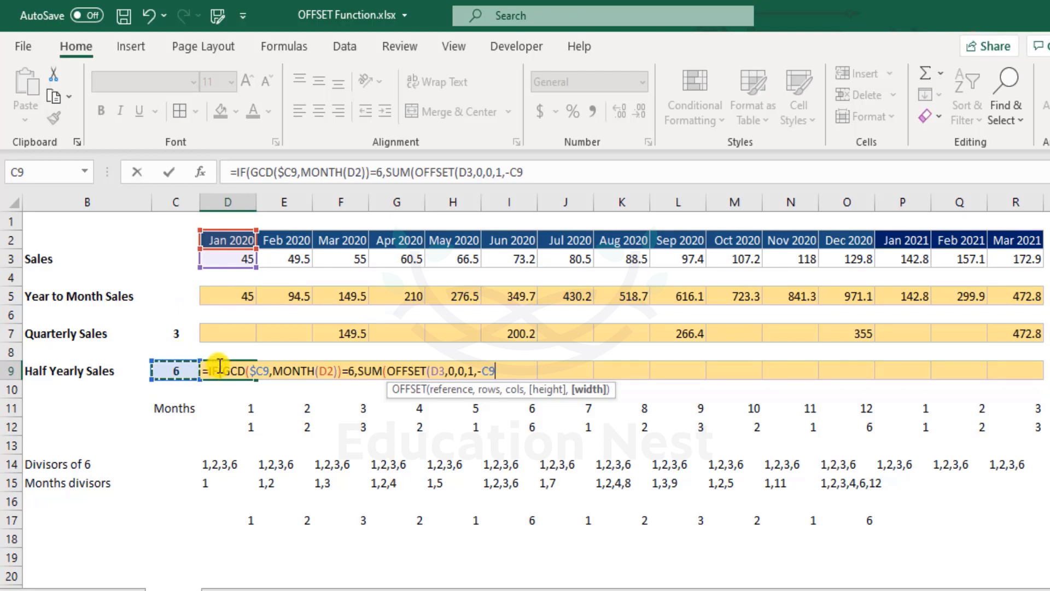
key("F4")
key("F4")
key("F4")
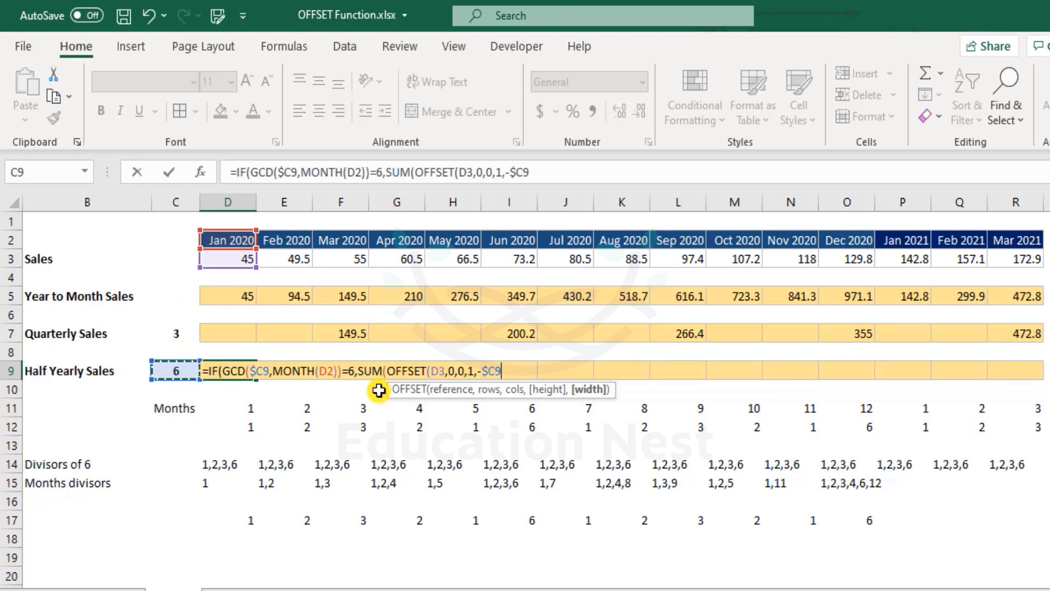
type(")")
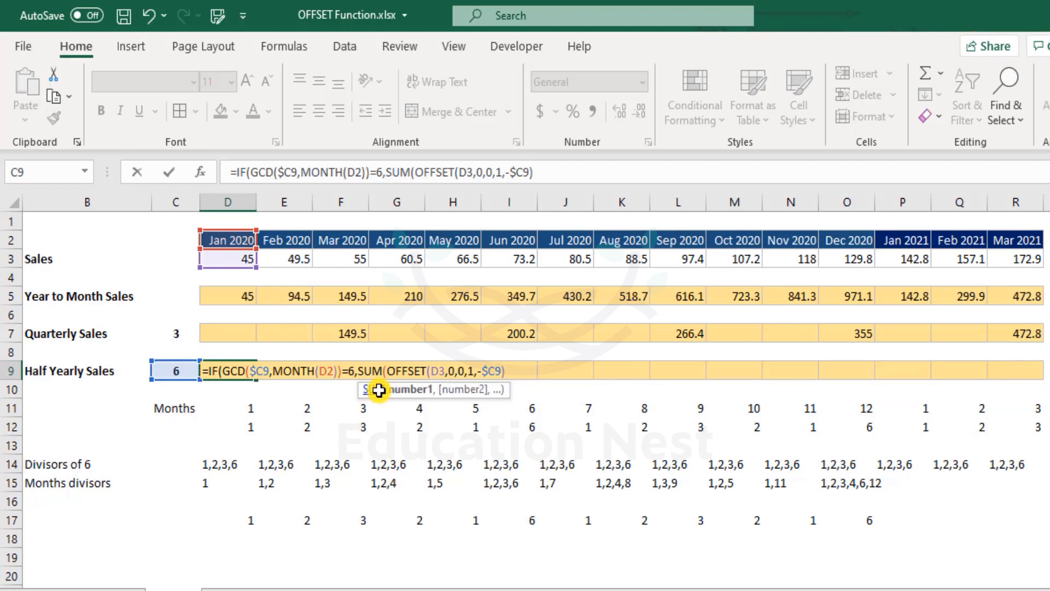
type(")")
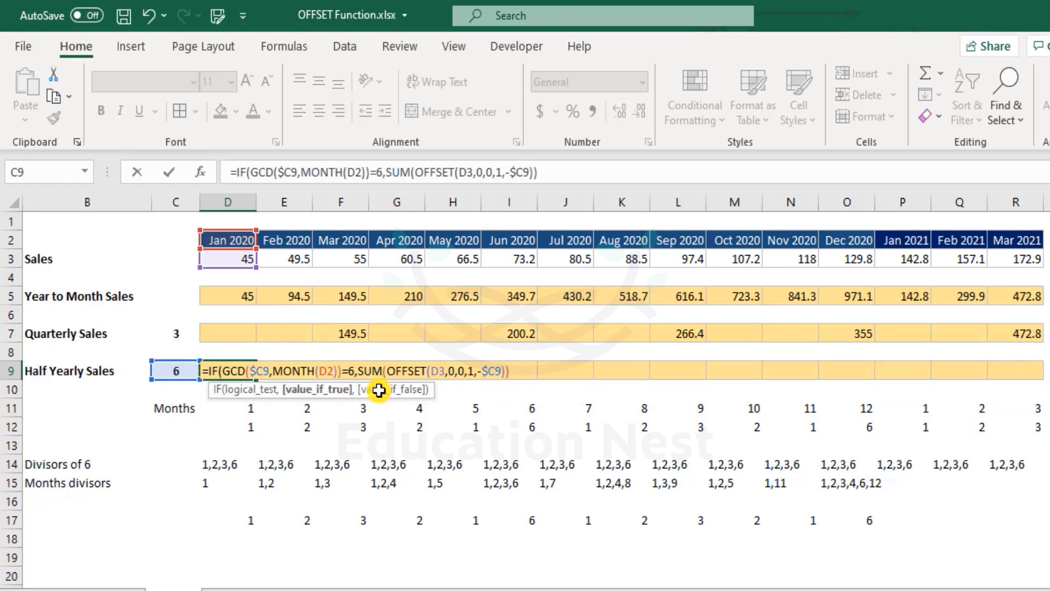
type(",")
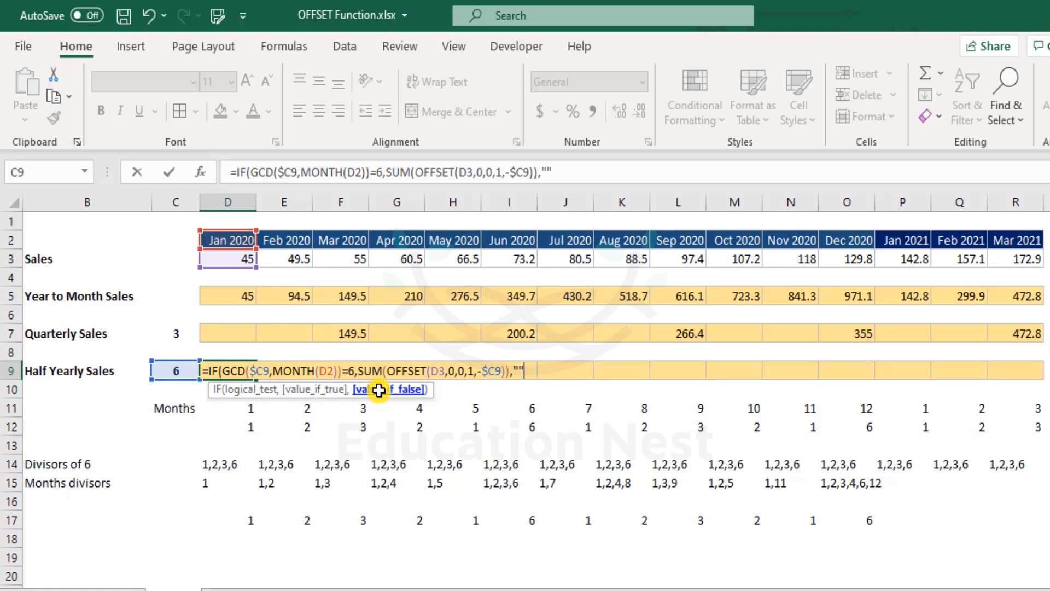
type(")")
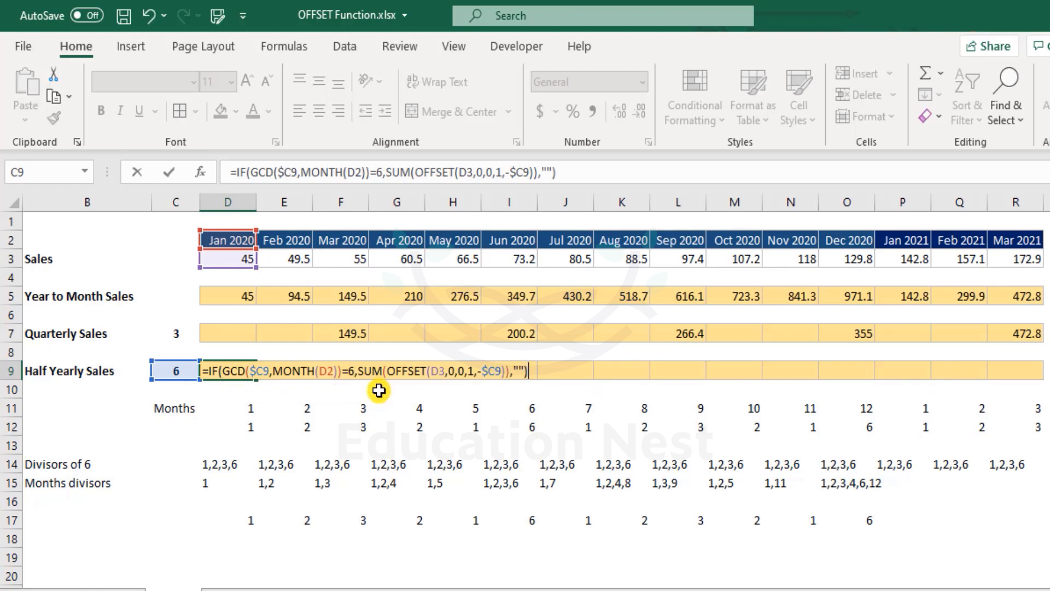
key("ctrl+Return")
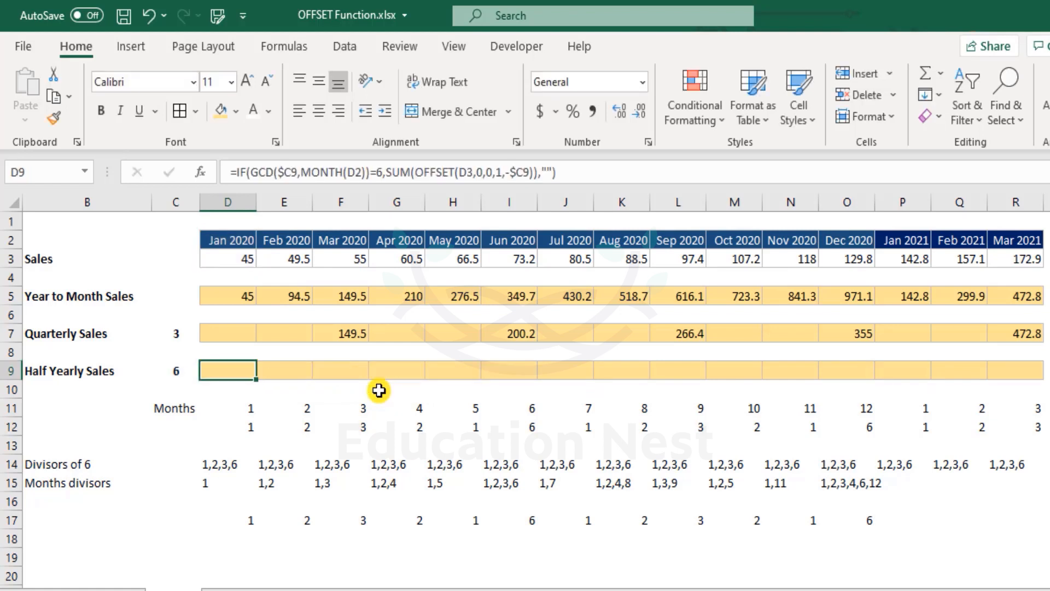
Step: Compare with the Quarterly Sales formula in D7, and fill the Half Yearly Sales formula from D9 across to R9
left_click(234, 332)
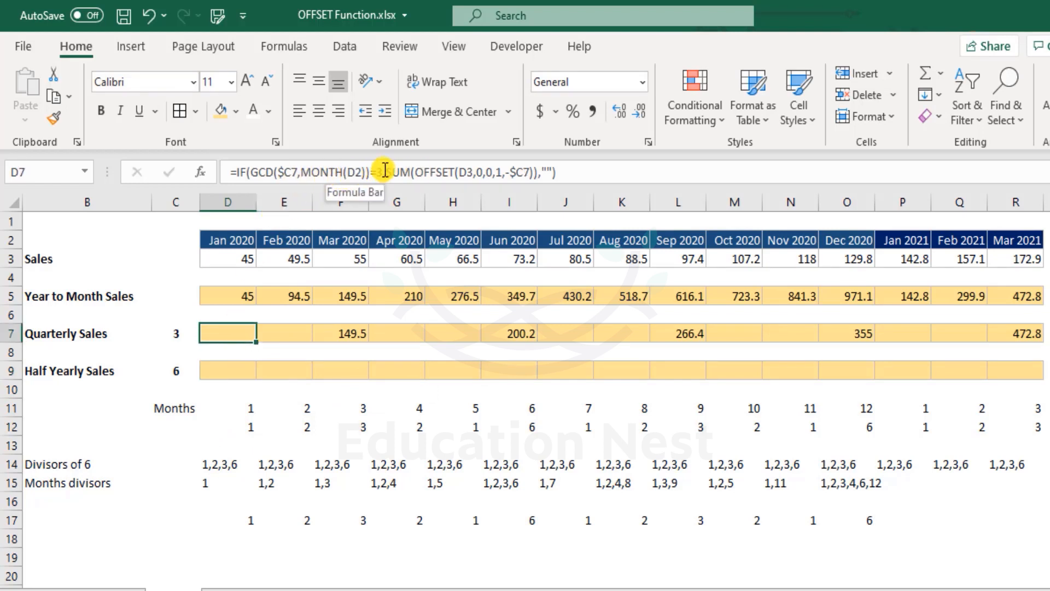
left_click(241, 373)
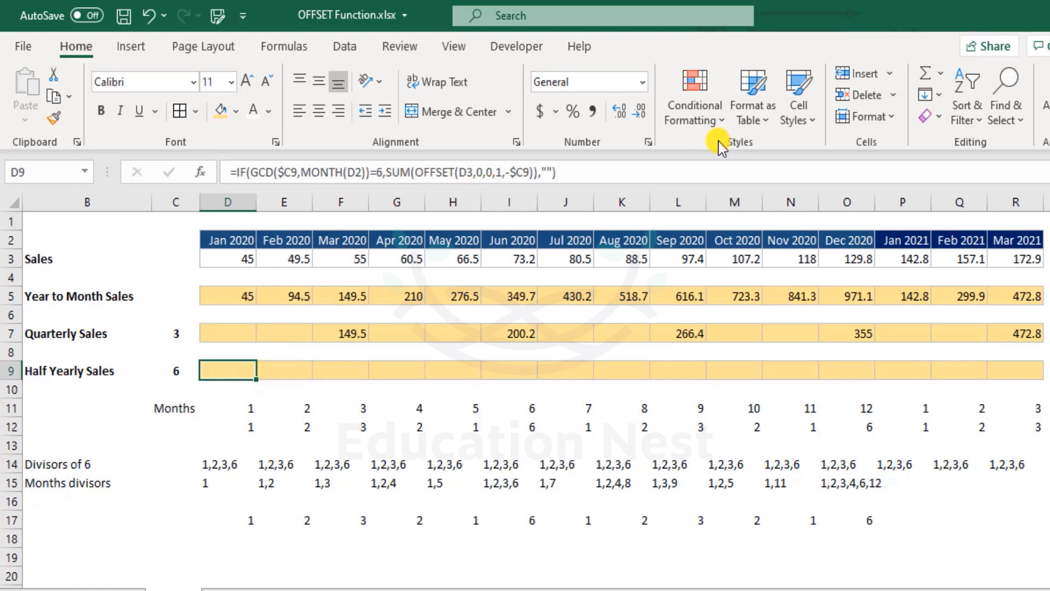
key("shift+Right")
key("shift+Right")
key("shift+Right")
key("shift+Right")
key("shift+Right")
key("shift+Right")
key("shift+Right")
key("shift+Right")
key("shift+Right")
key("shift+Right")
key("shift+Right")
key("shift+Right")
key("shift+Right")
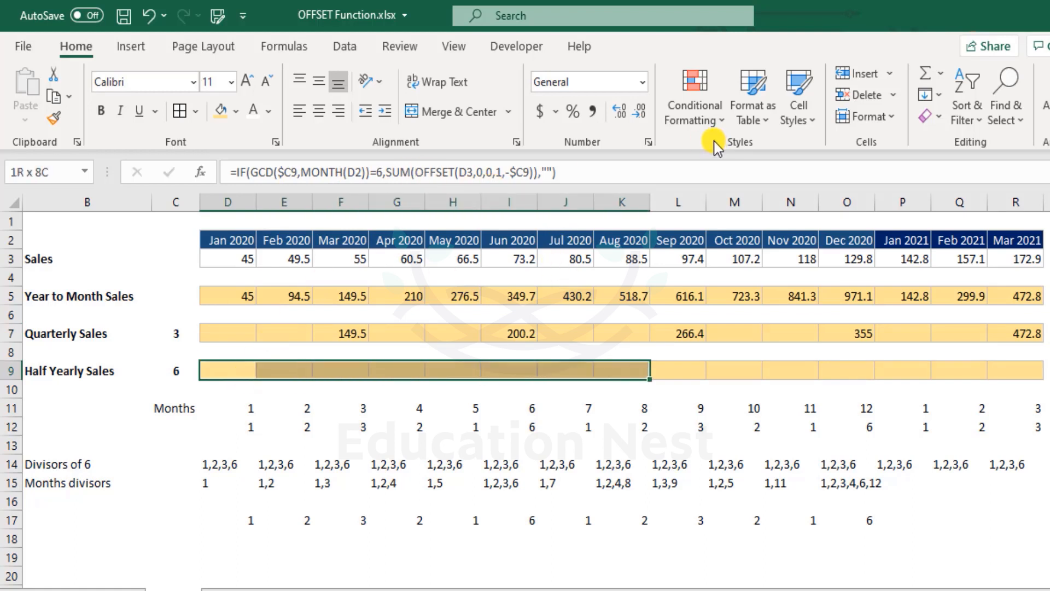
key("shift+Right")
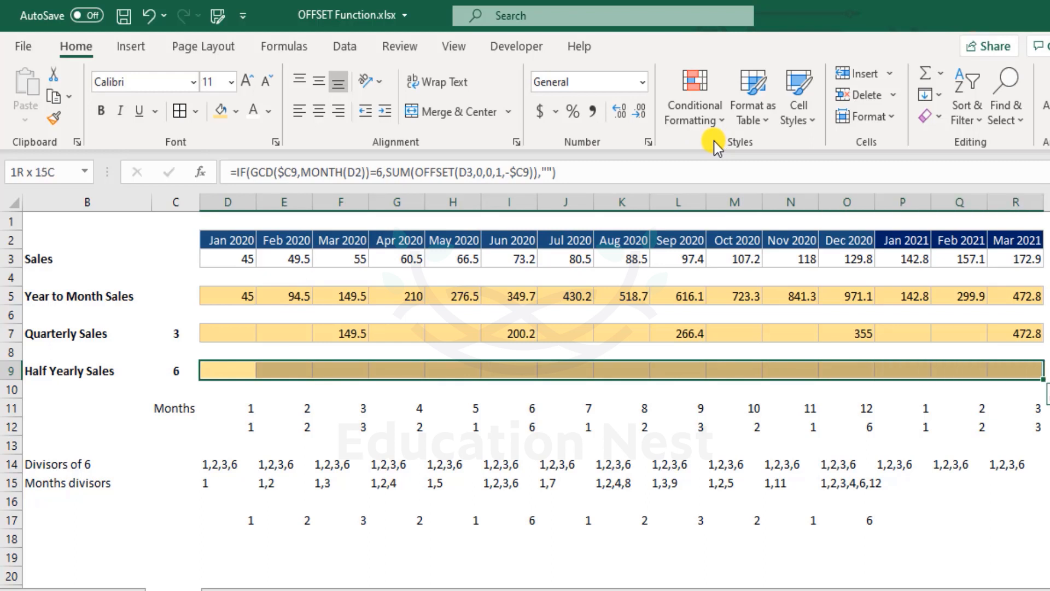
key("ctrl+r")
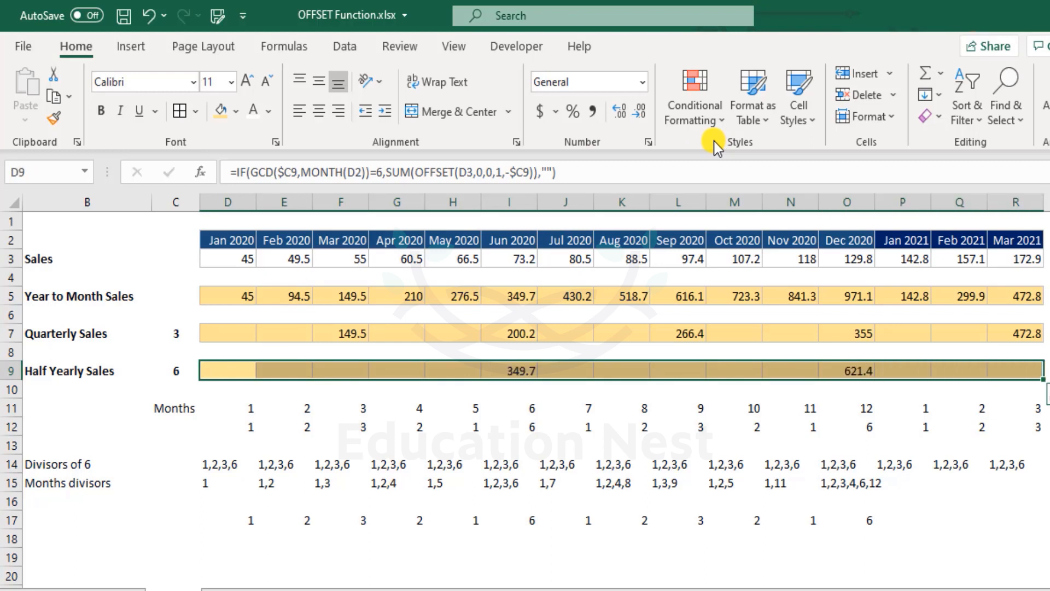
Step: Check the June and December 2020 Half Yearly Sales against the sums of the six monthly Sales figures in D3:I3 and J3:O3
left_click(502, 235)
left_click(509, 369)
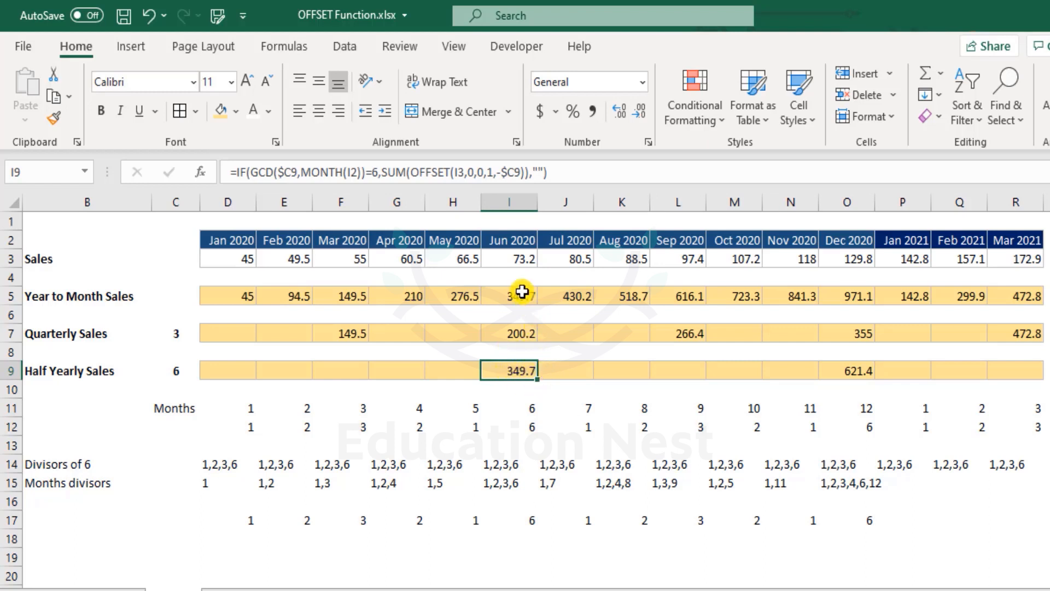
left_click_drag(513, 261, 241, 261)
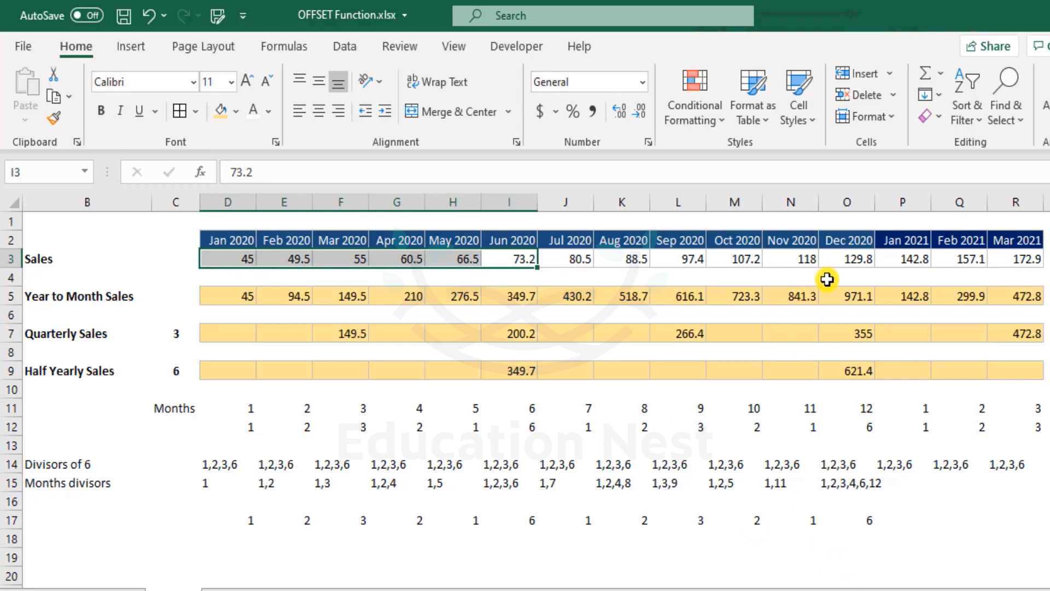
left_click_drag(853, 261, 576, 258)
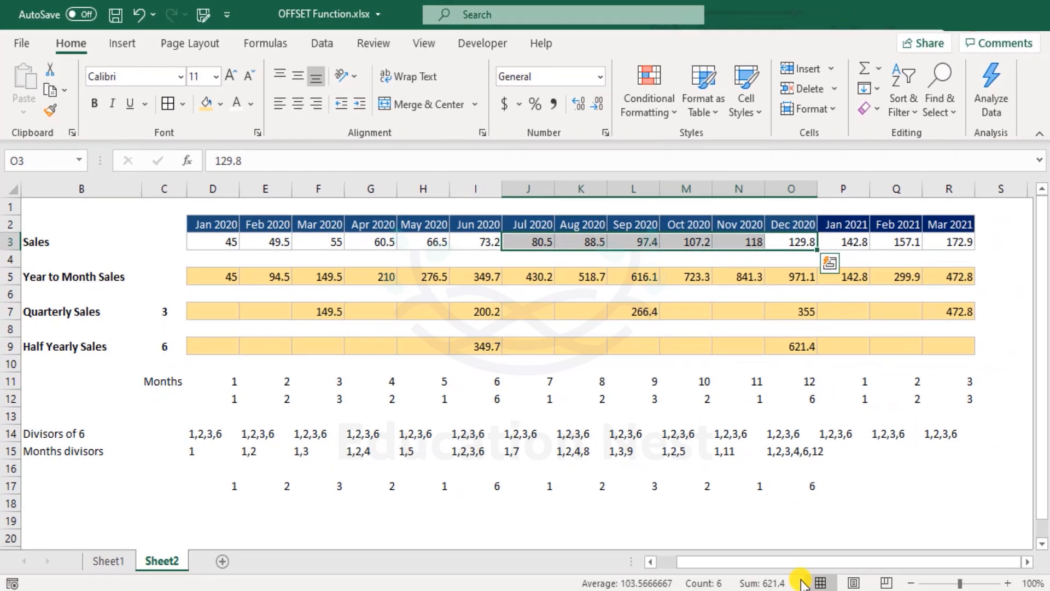
left_click(799, 344)
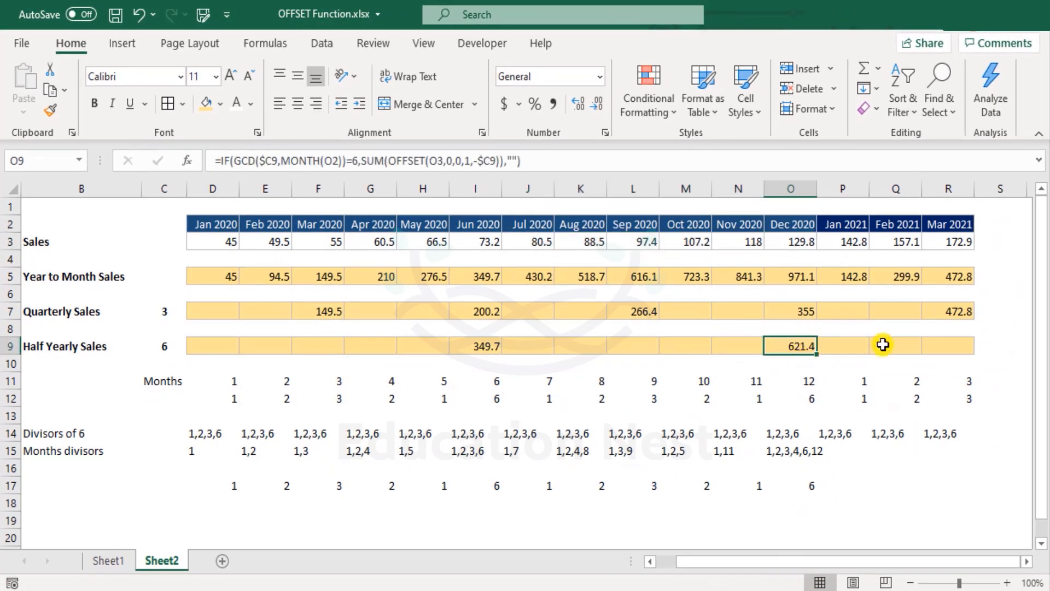
Step: Review the January to March 2021 figures, the March 2021 Quarterly Sales formula and the June 2020 Half Yearly Sales formula
left_click_drag(839, 237, 931, 337)
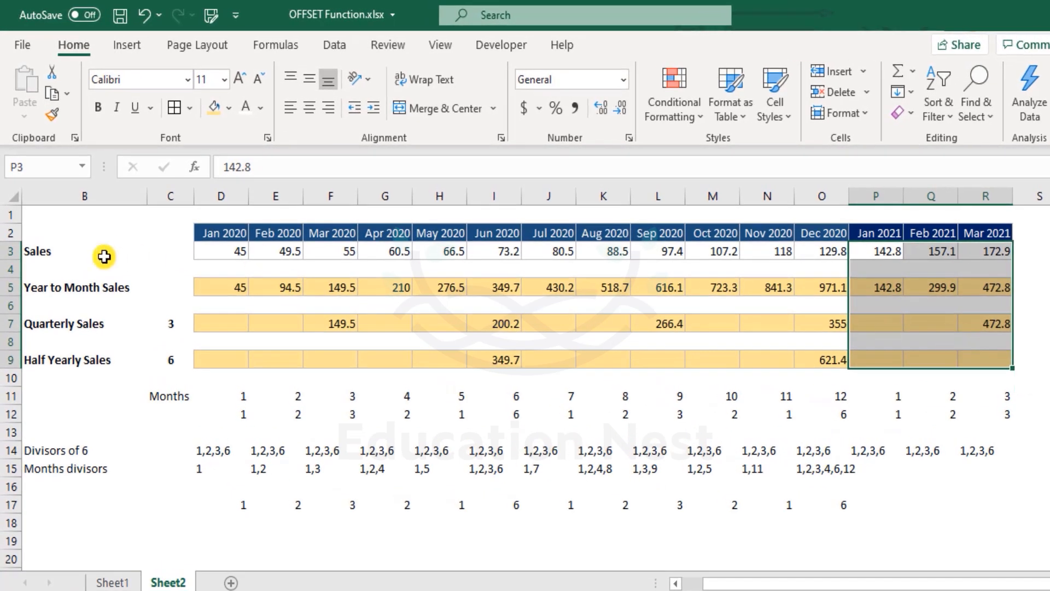
left_click(997, 323)
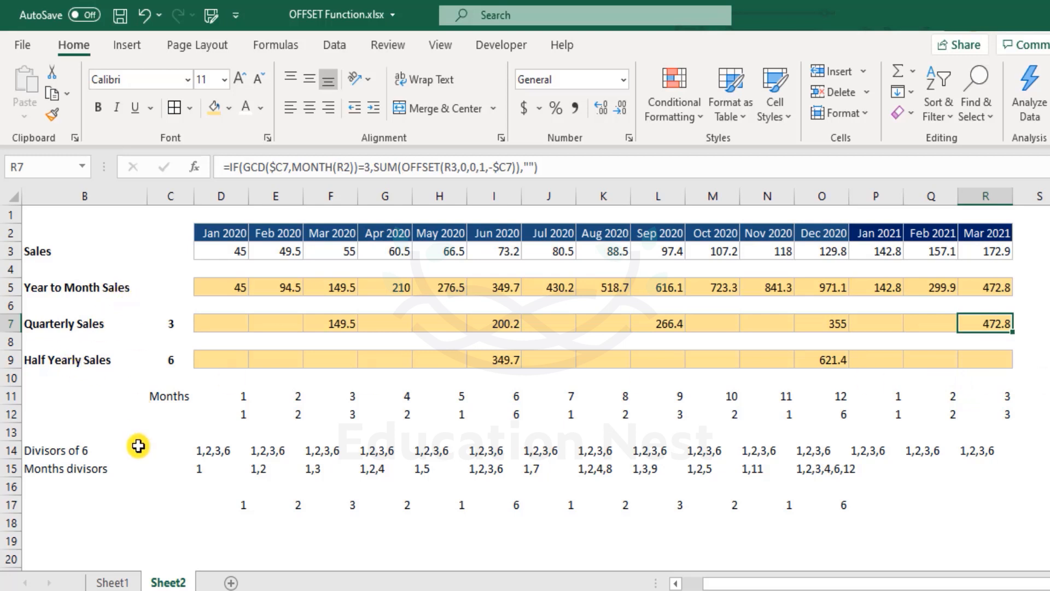
double_click(498, 363)
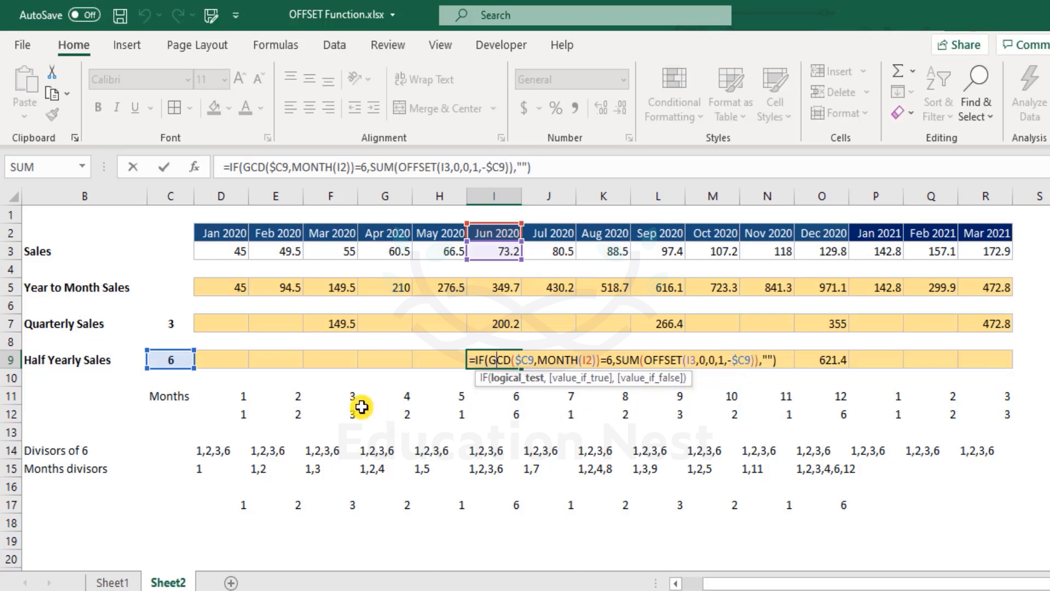
key("Escape")
Step: Try 3 as the Half Yearly Sales number in C9, inspect the March 2020 formula in F9, and undo the change
left_click(203, 360)
left_click(188, 362)
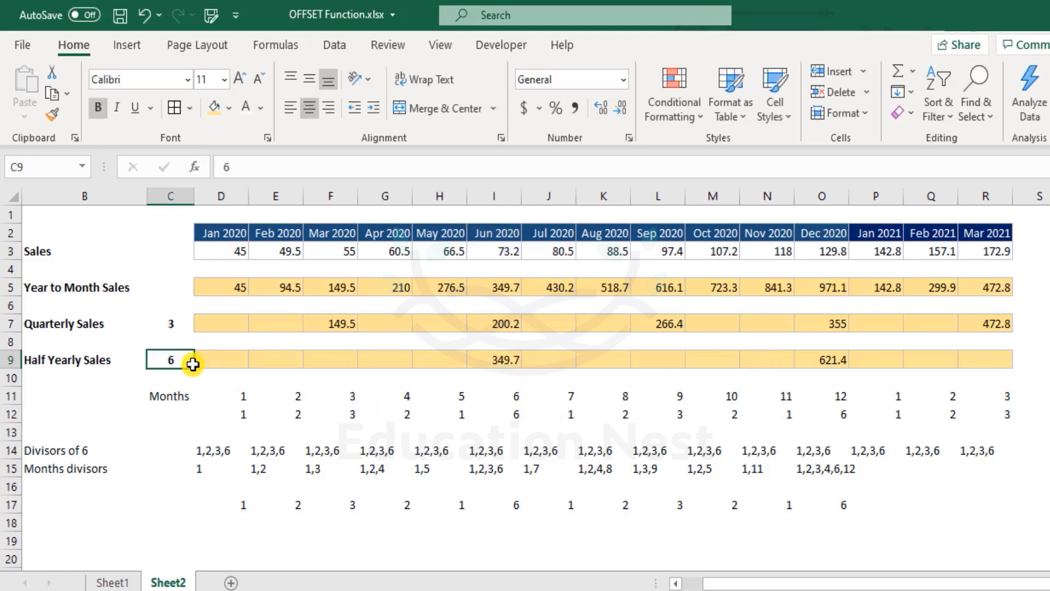
type("3")
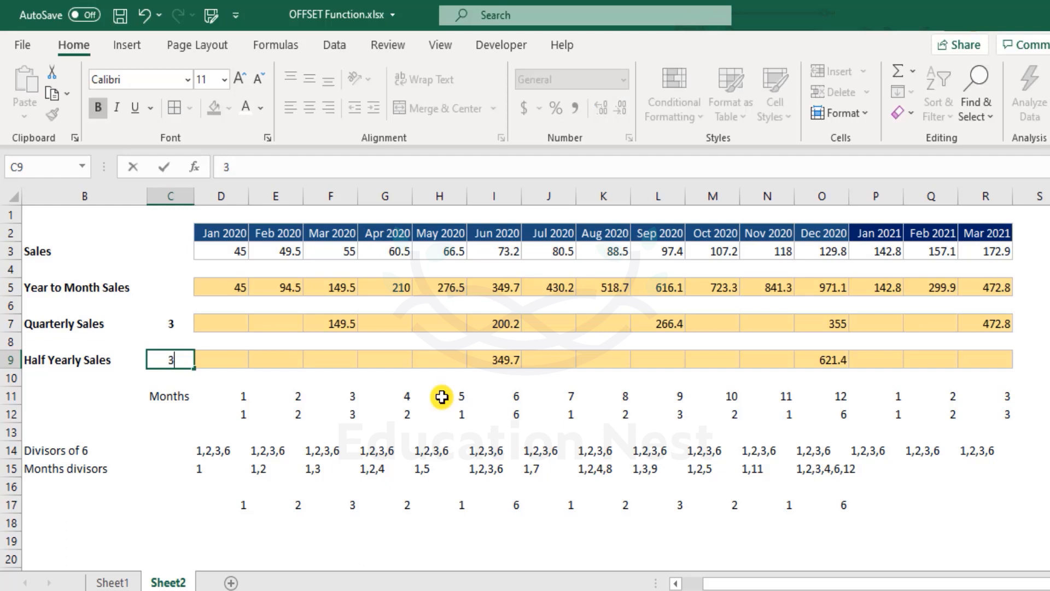
key("Return")
key("Up")
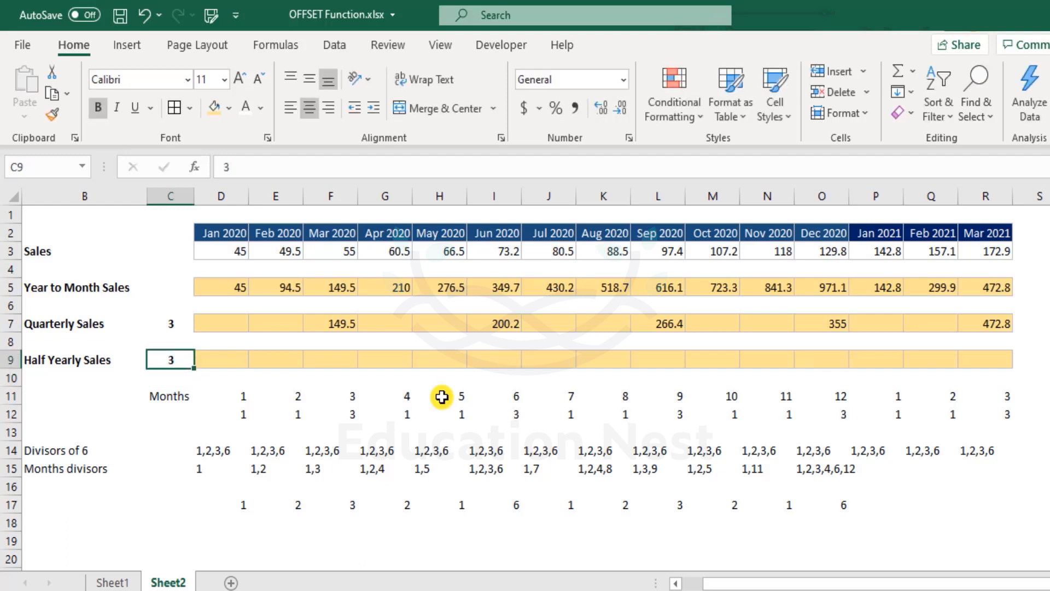
left_click(331, 356)
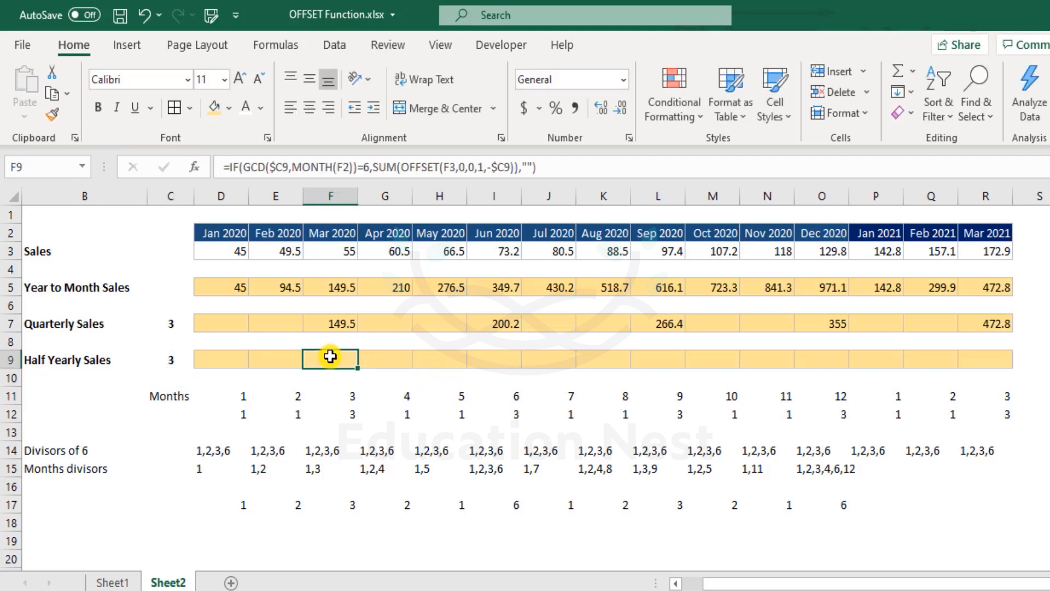
key("ctrl+z")
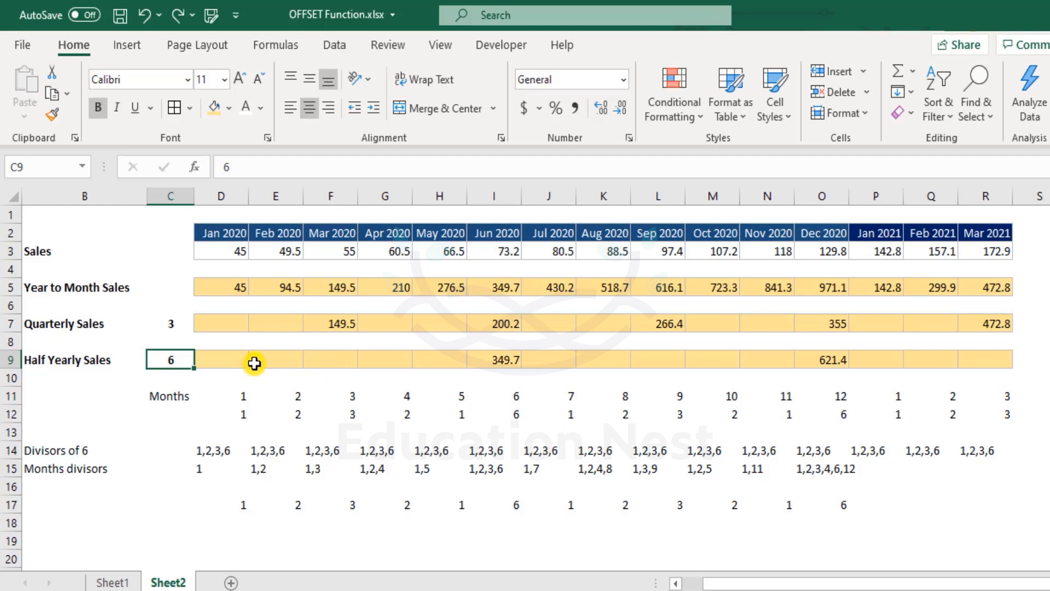
Step: Replace the hard-coded 6 in the Half Yearly Sales formula in D9 with $C9, and fill the formula across to R9
double_click(219, 356)
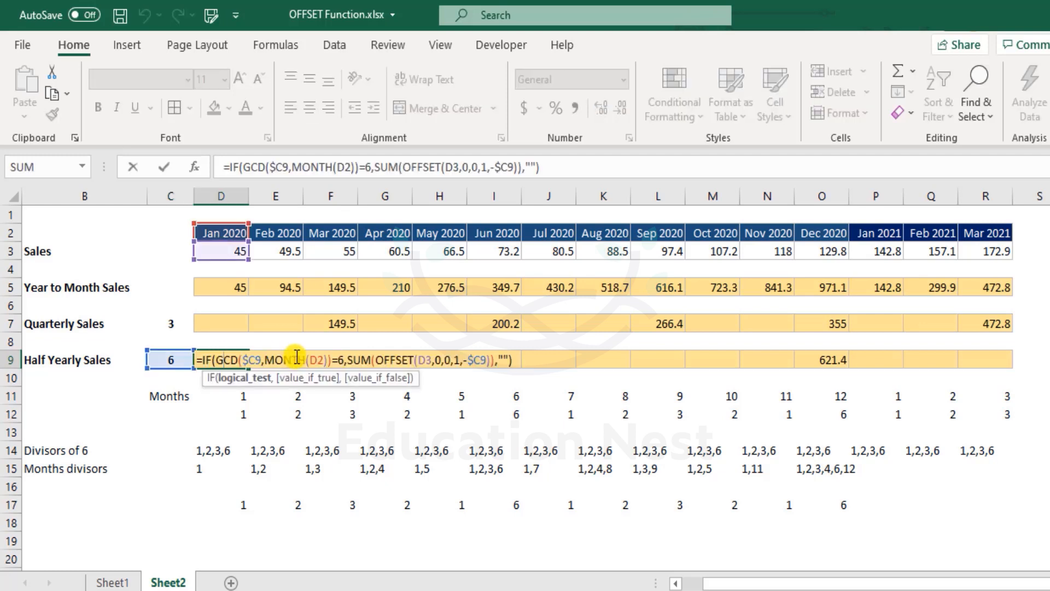
left_click(343, 359)
key("BackSpace")
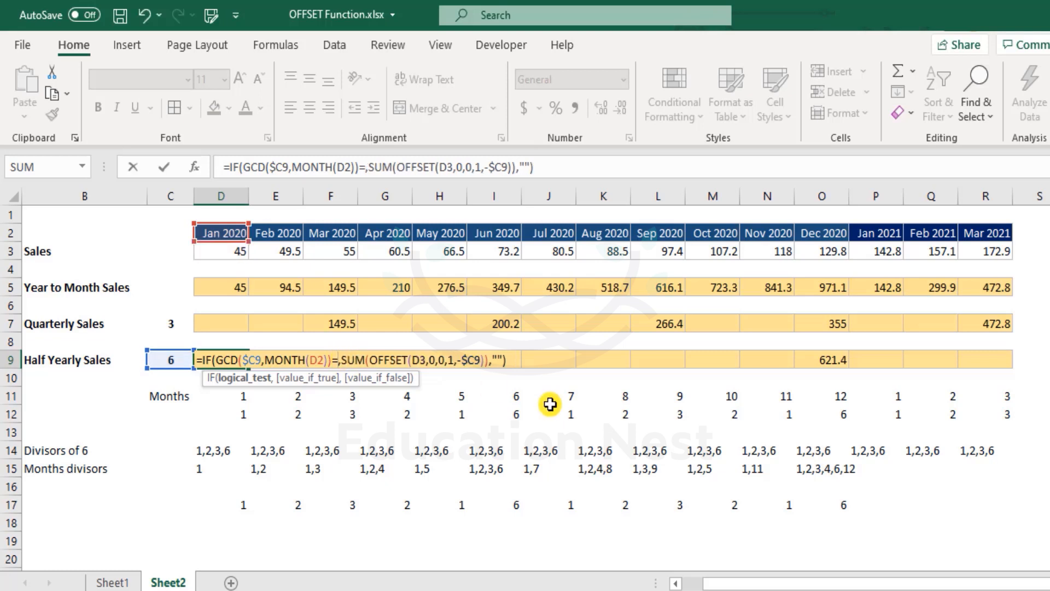
left_click(171, 359)
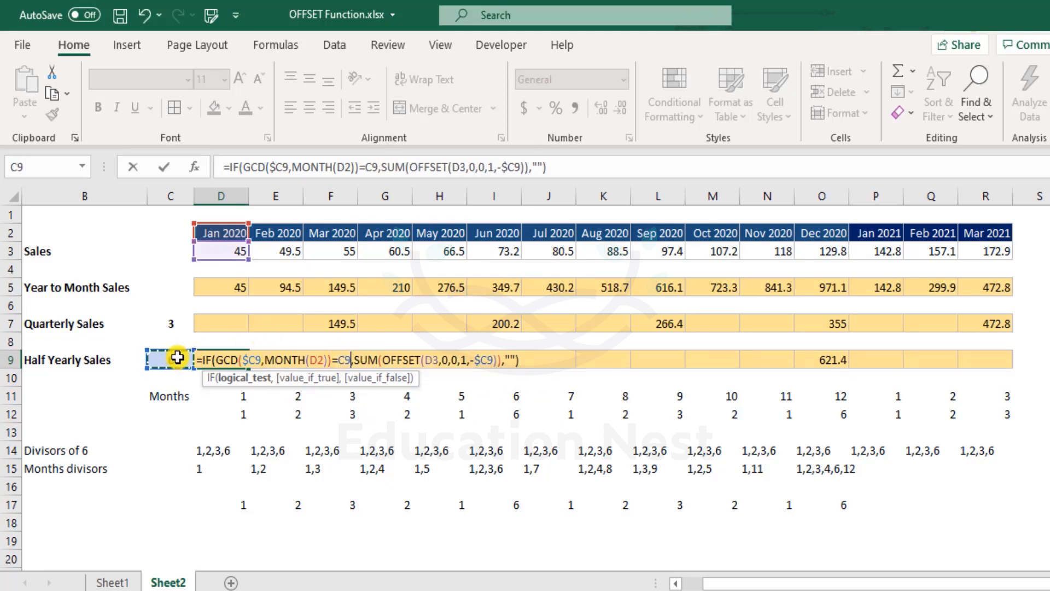
left_click(339, 359)
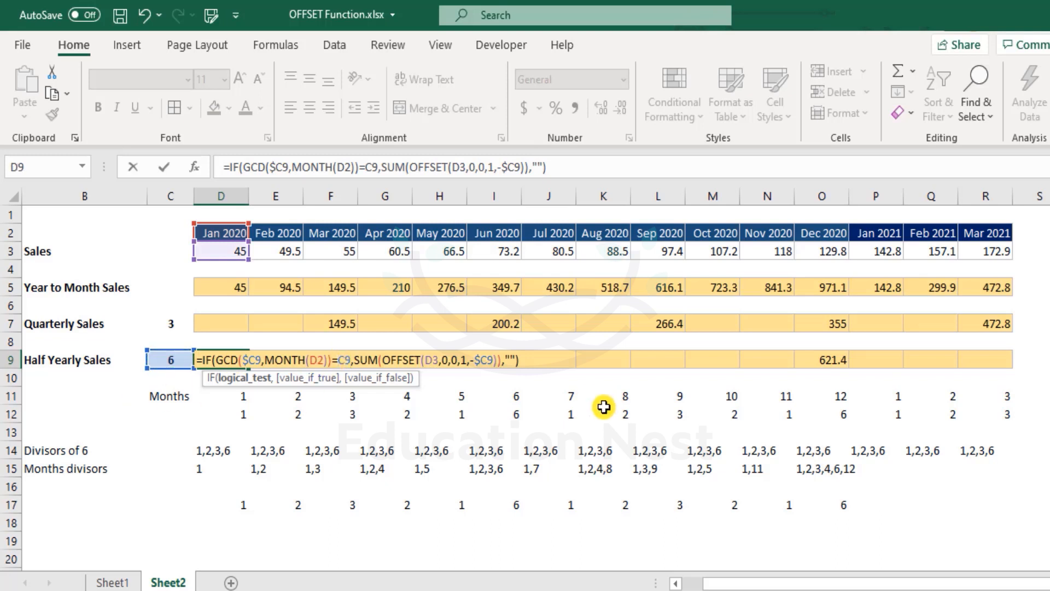
type("$")
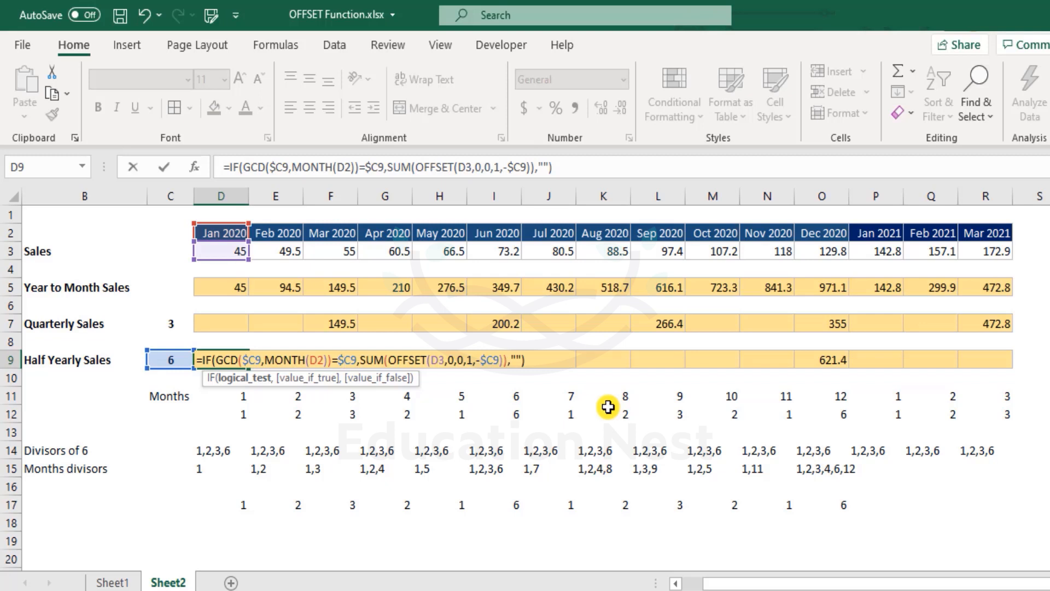
key("Return")
key("Up")
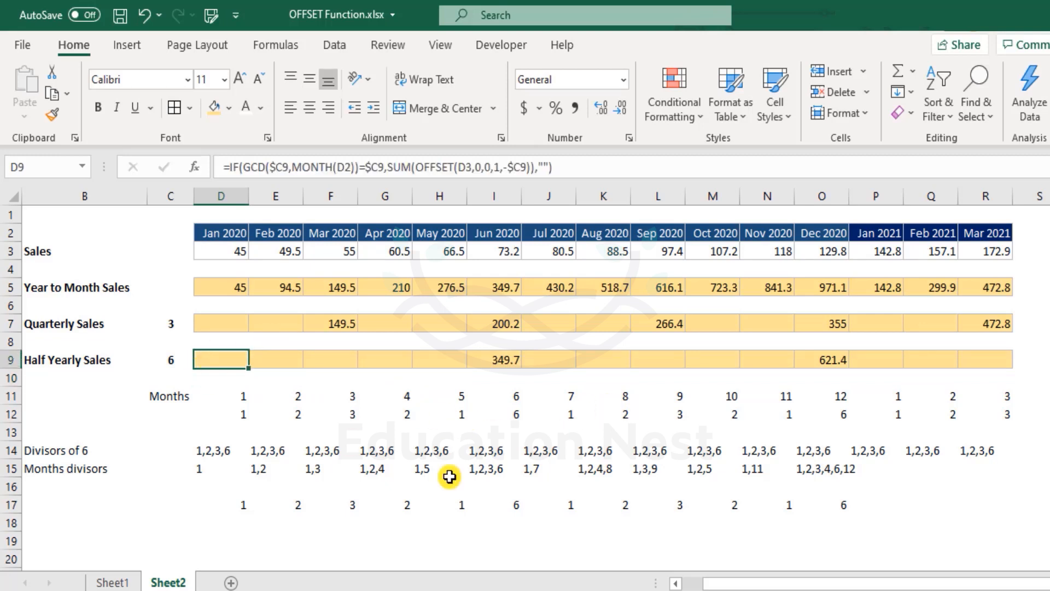
key("ctrl+shift+Right")
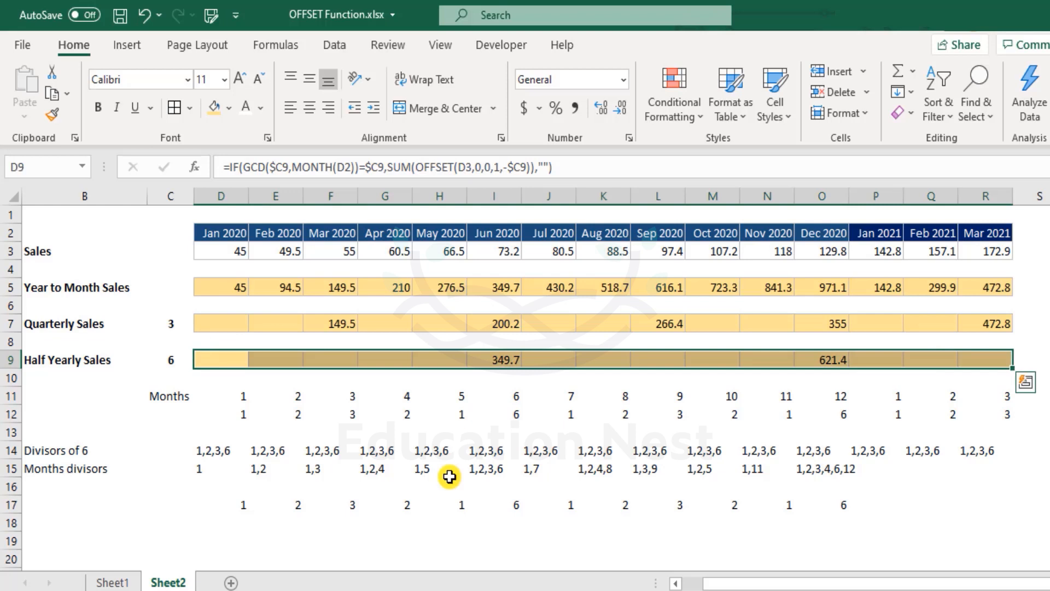
Step: Try 3 and 2 as the Half Yearly Sales number in C9, review the row D9:R9, and undo both changes
key("Left")
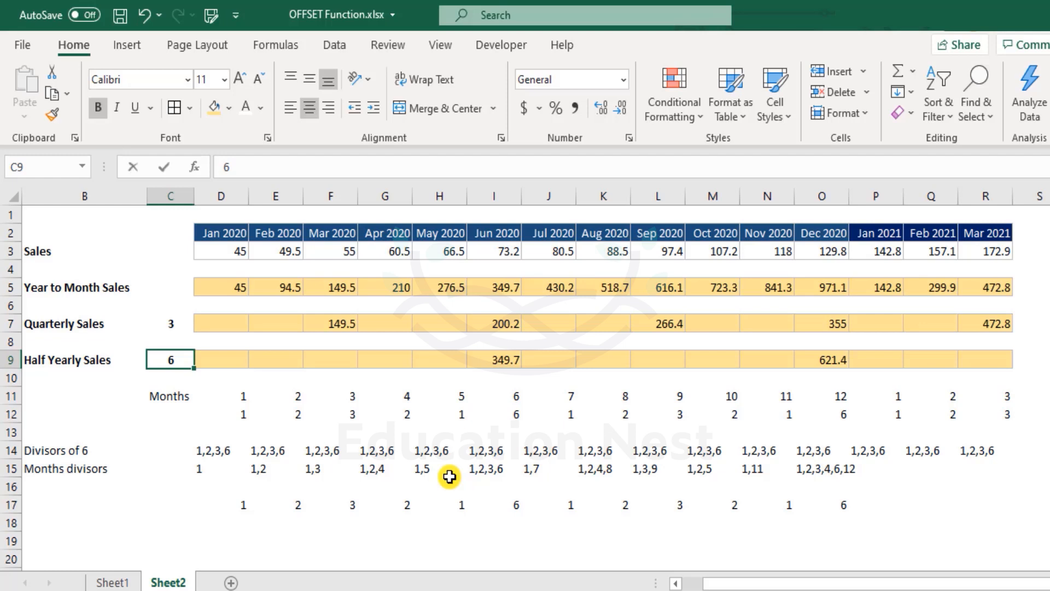
type("3")
key("Return")
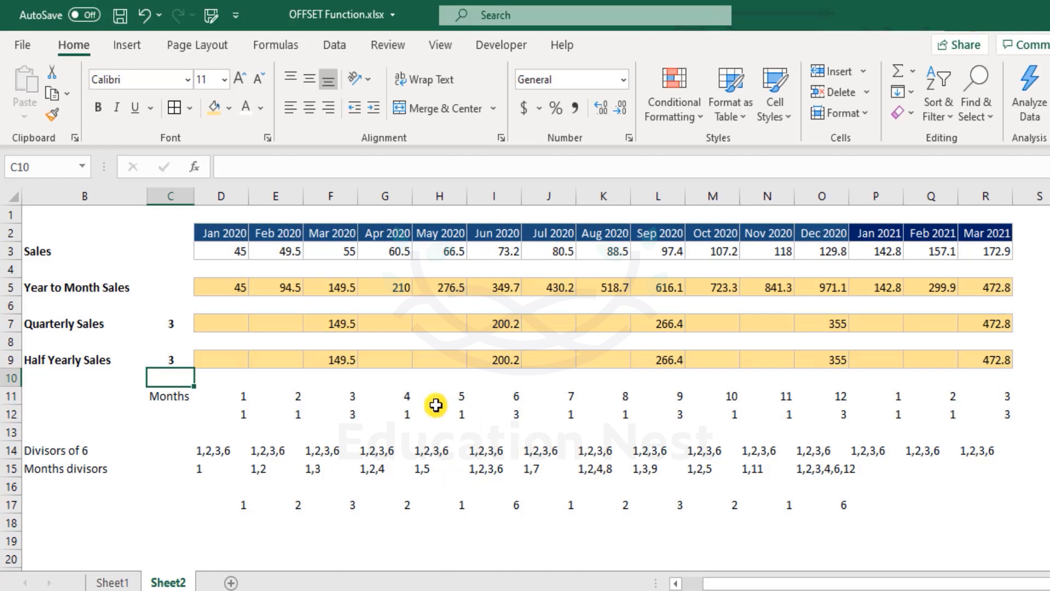
left_click(172, 360)
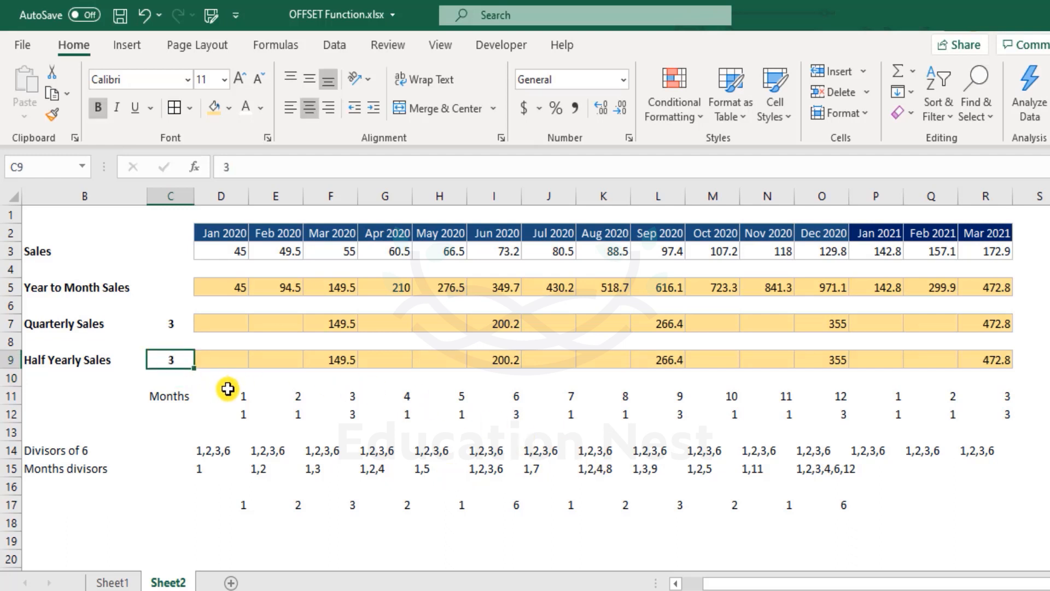
type("2")
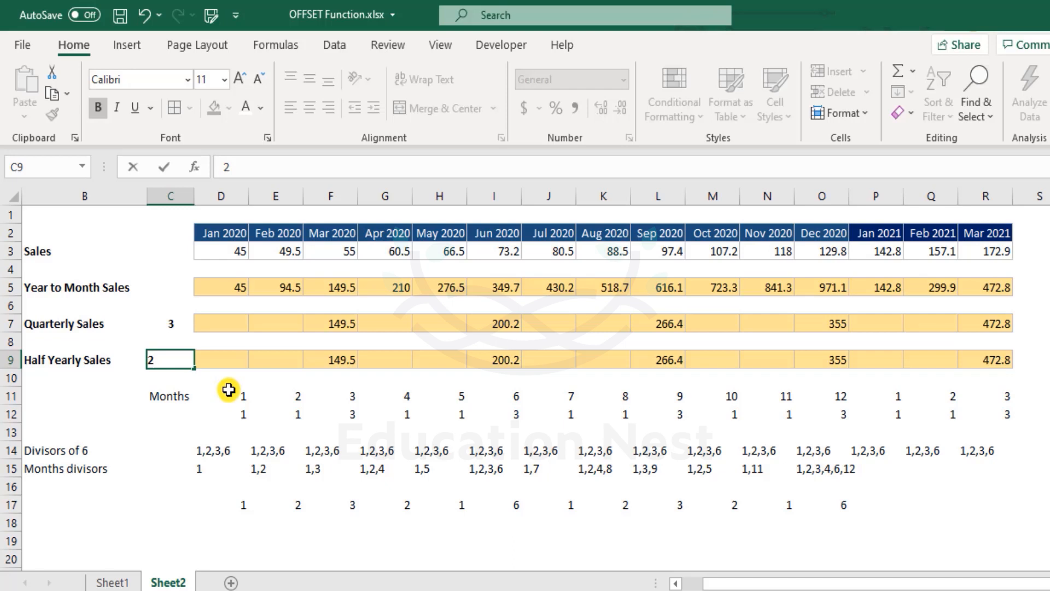
key("Return")
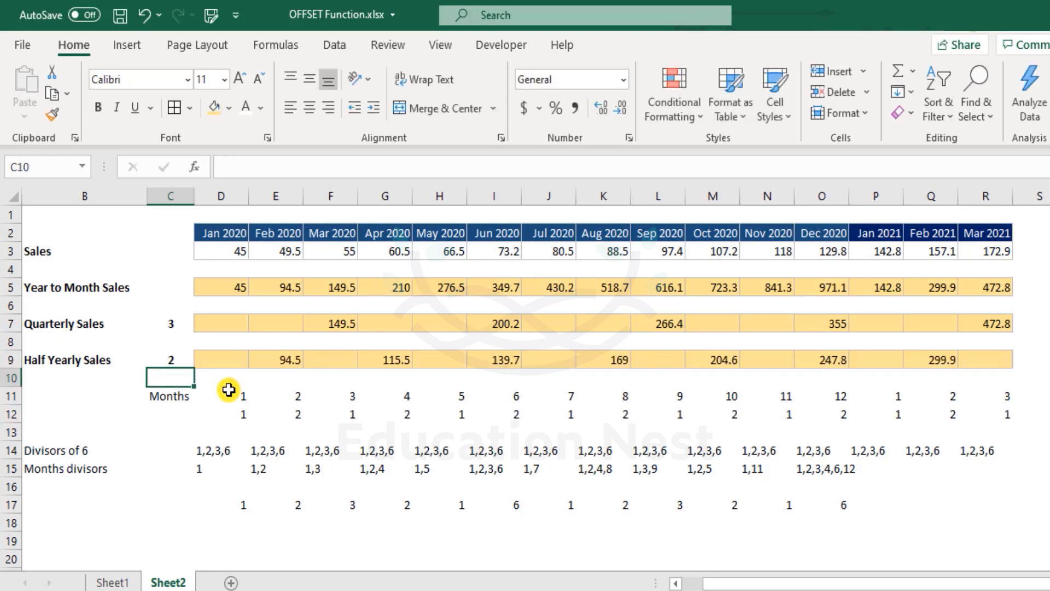
left_click_drag(984, 356, 213, 364)
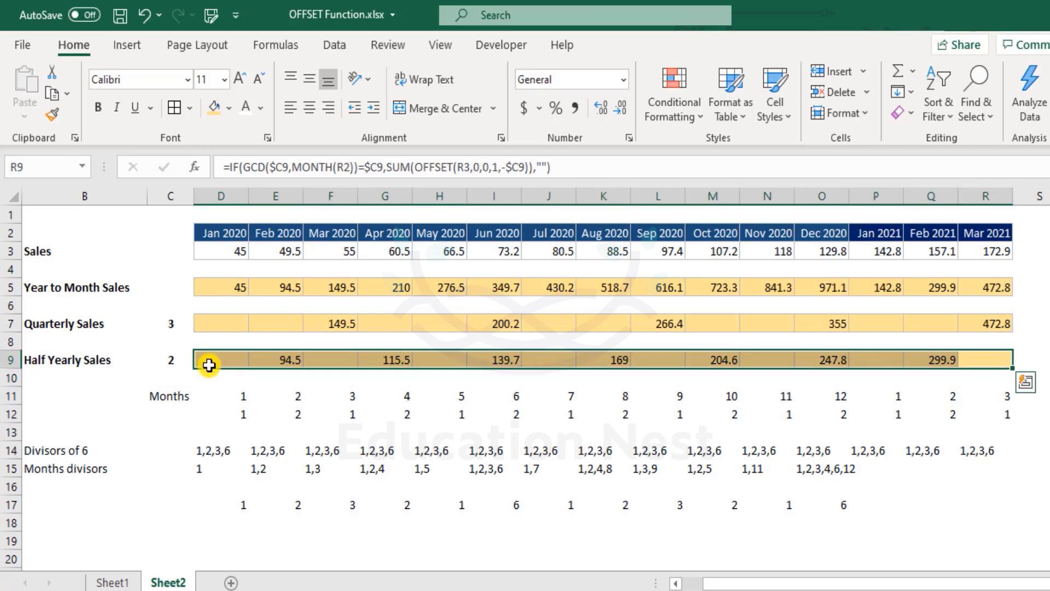
key("ctrl+z")
key("ctrl+z")
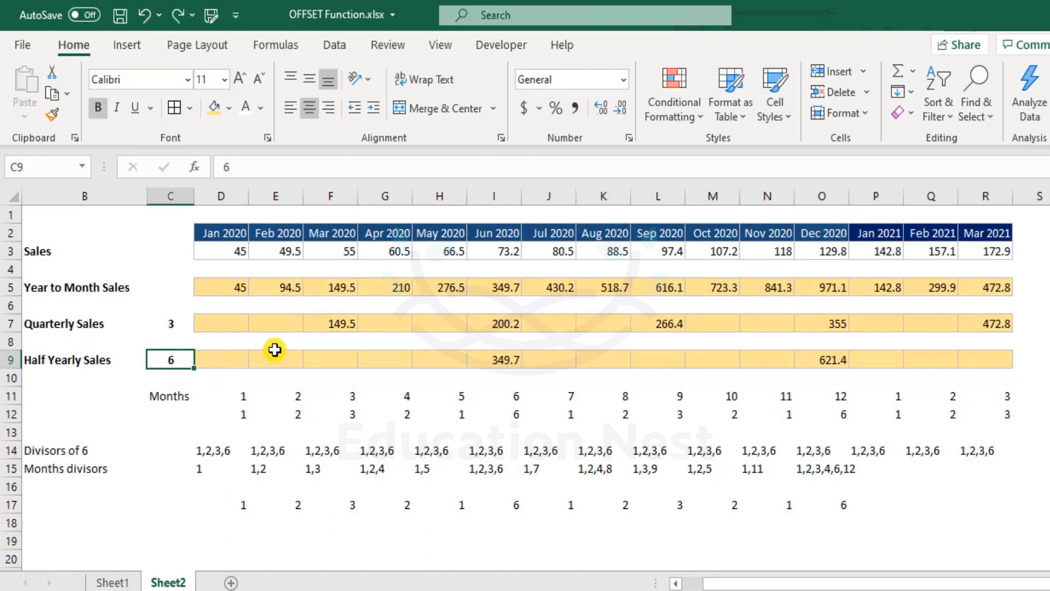
left_click(311, 359)
left_click(224, 323)
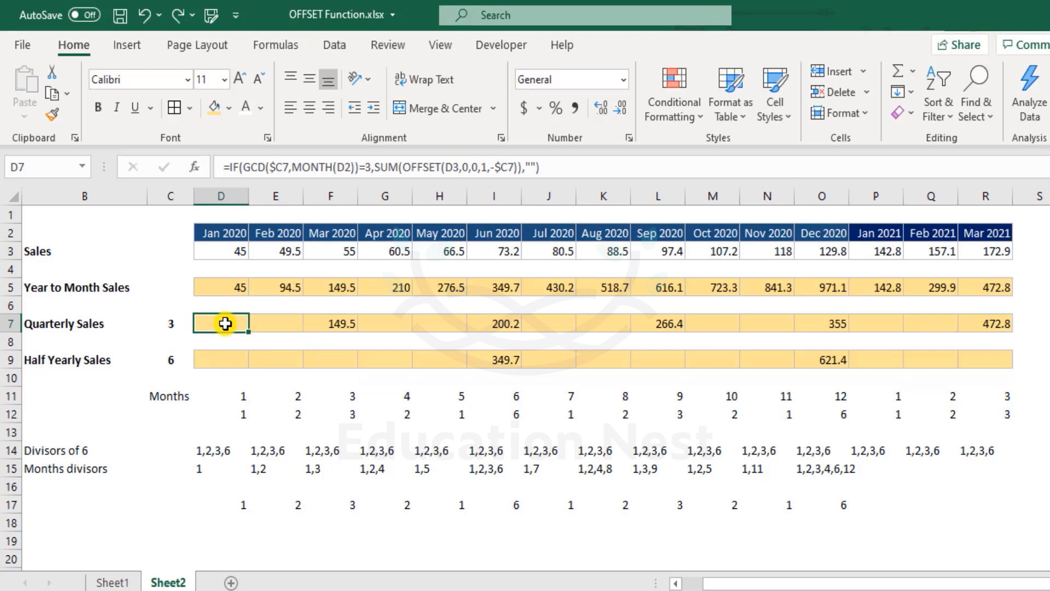
double_click(226, 324)
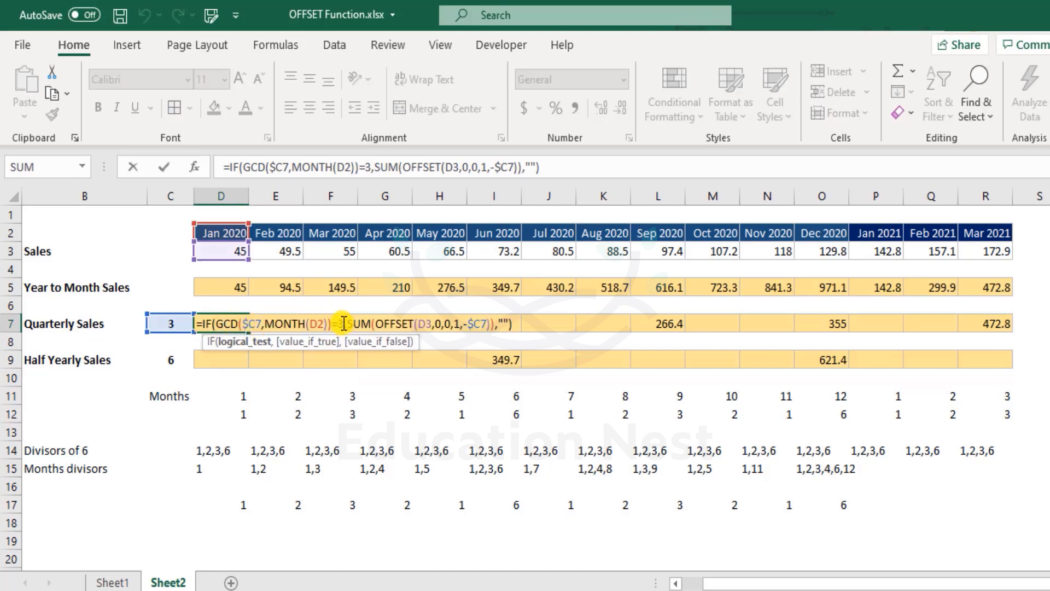
key("BackSpace")
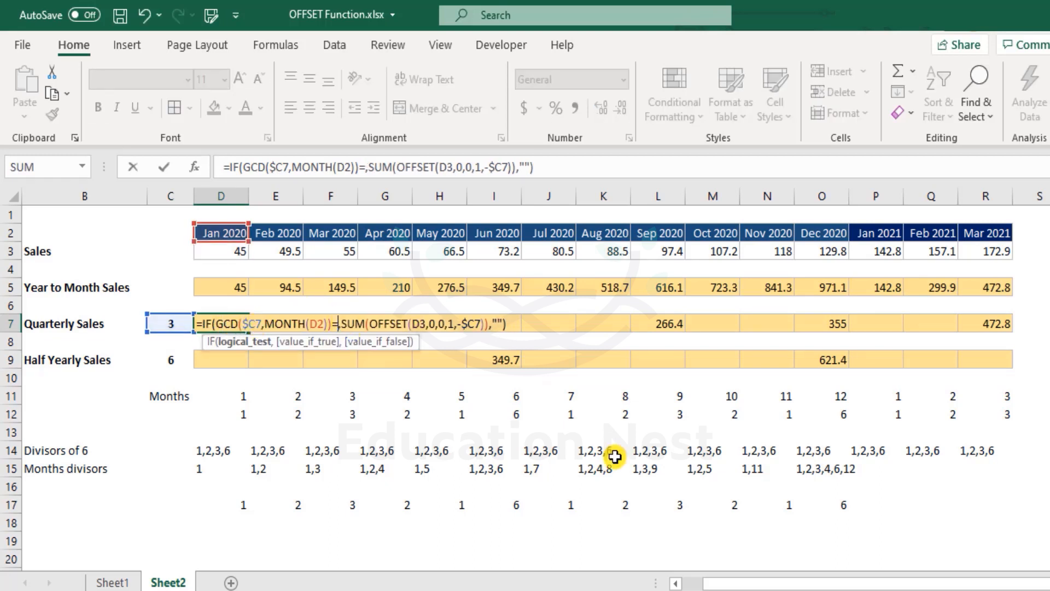
left_click(171, 321)
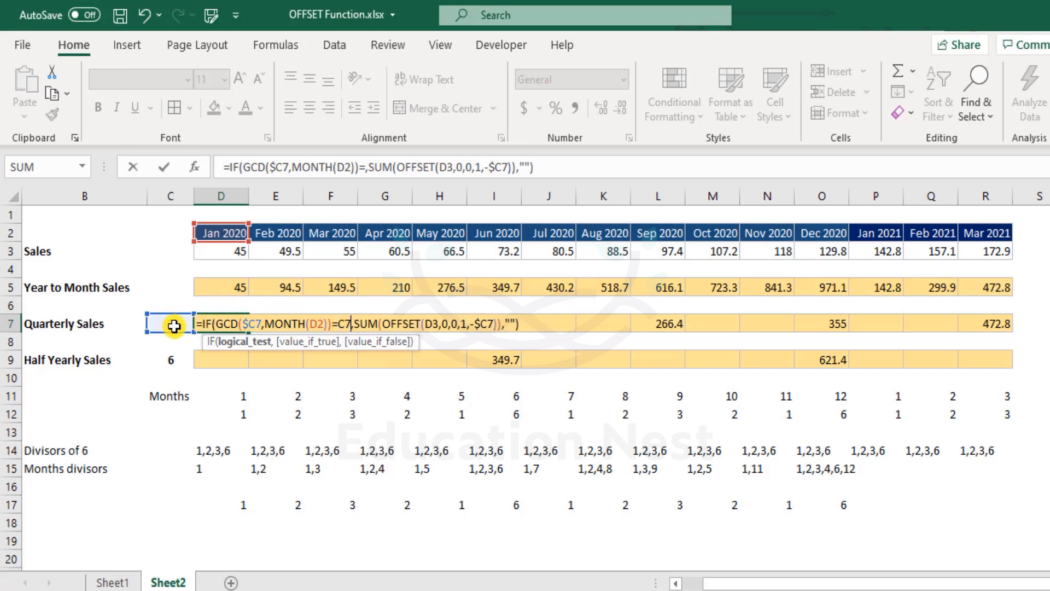
left_click(337, 318)
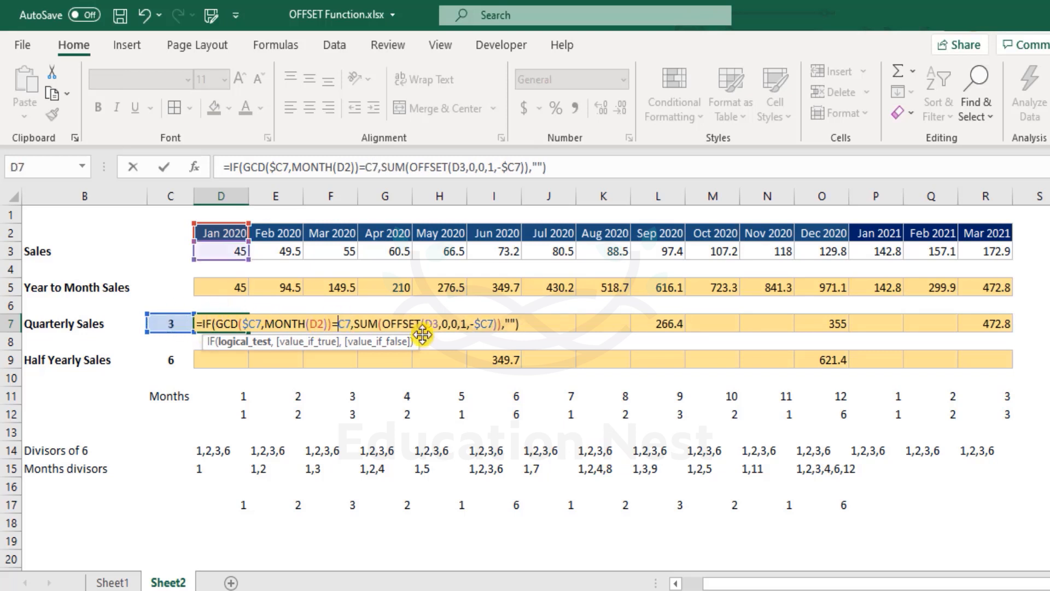
key("Escape")
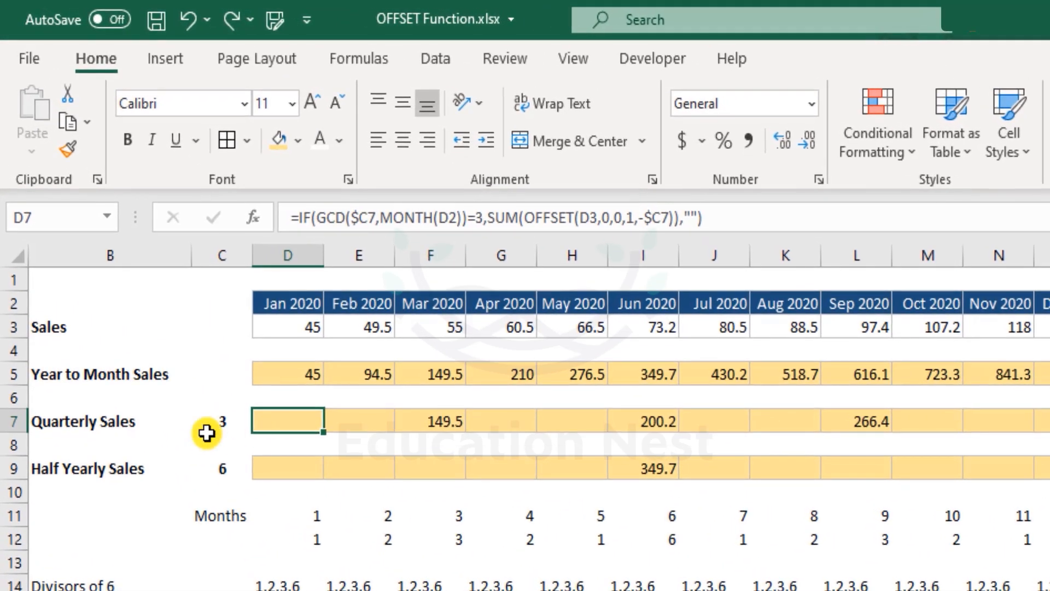
Step: Try 6 as the Quarterly Sales number in C7 and inspect the September 2020 formula in L7
left_click(183, 323)
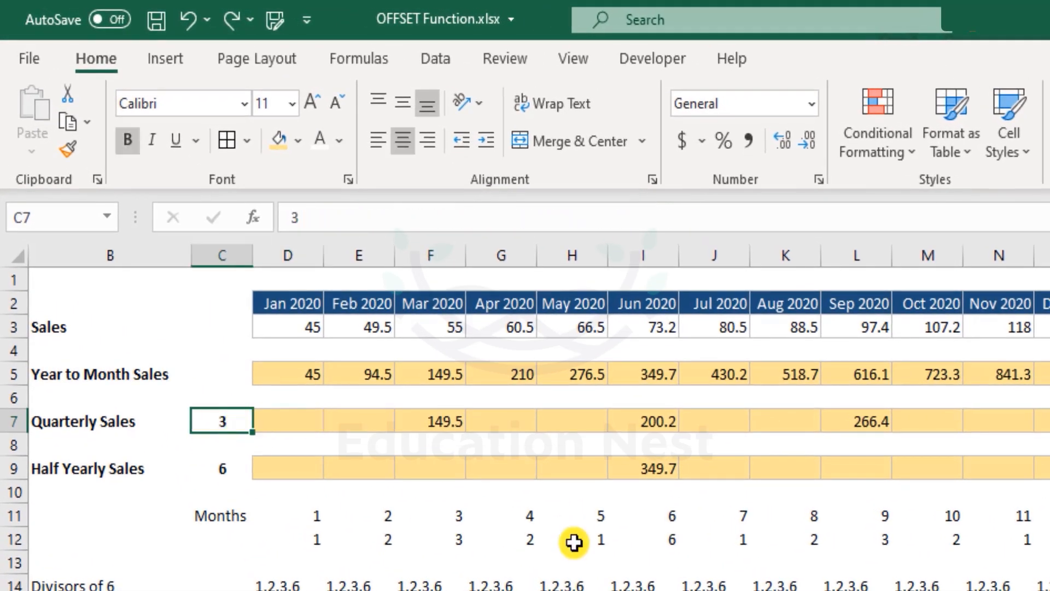
type("6")
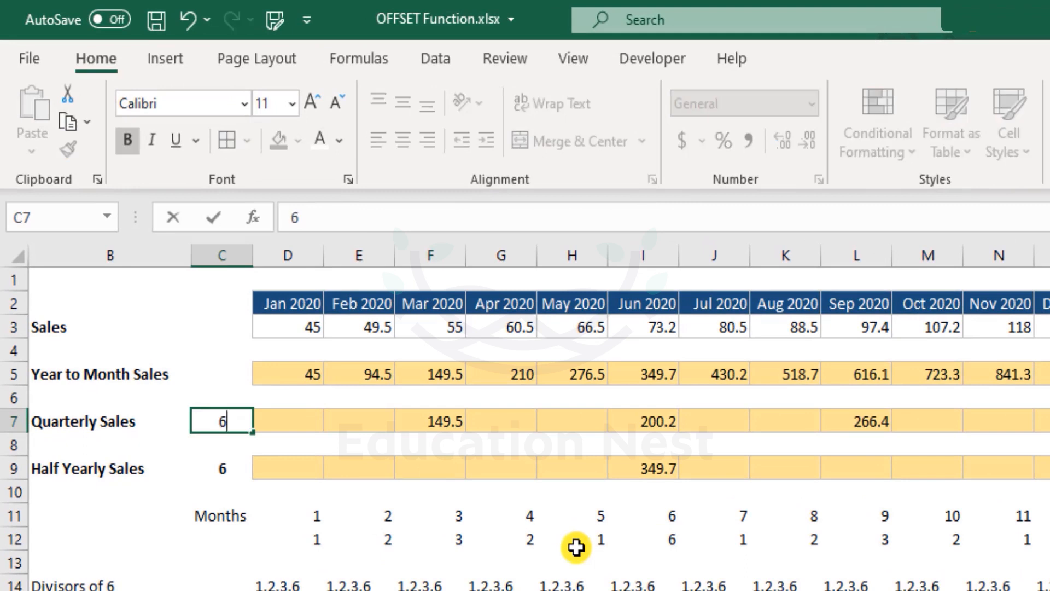
key("Return")
key("Up")
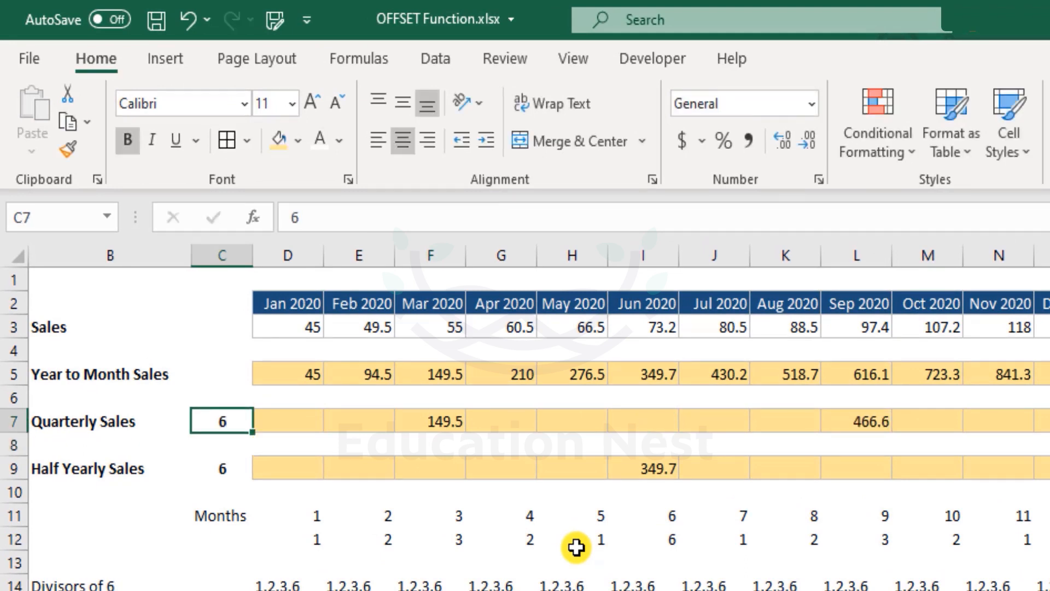
key("Right")
key("Right")
key("Right")
key("Right")
key("Right")
key("Right")
key("Right")
key("Right")
key("Right")
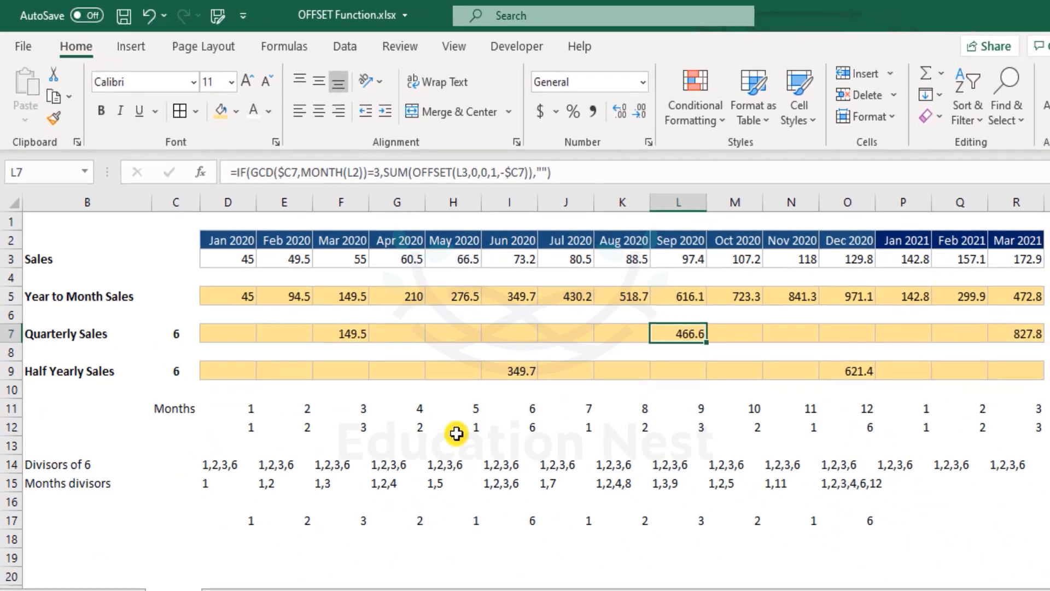
Step: Compare the September 2020 Quarterly Sales with the April to September Sales in G3:L3, and undo the change to C7
left_click_drag(685, 265, 414, 257)
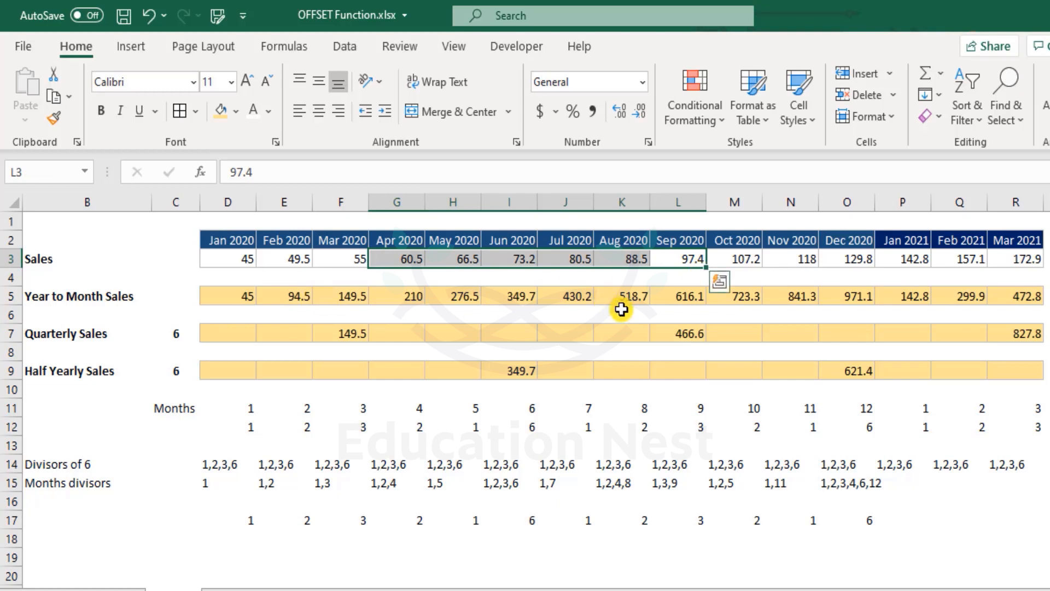
left_click_drag(688, 238, 676, 331)
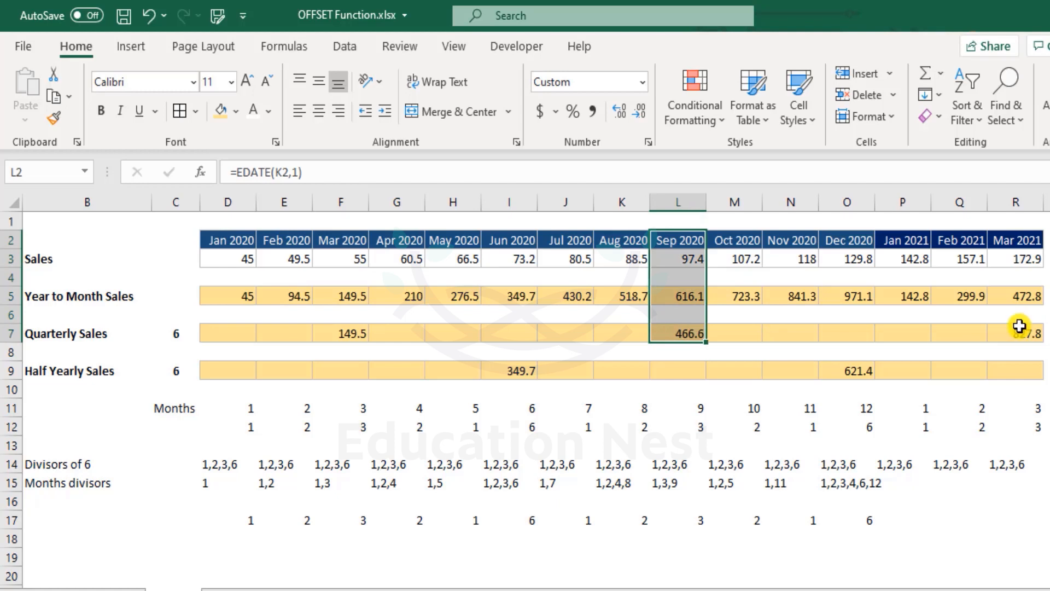
left_click(386, 365)
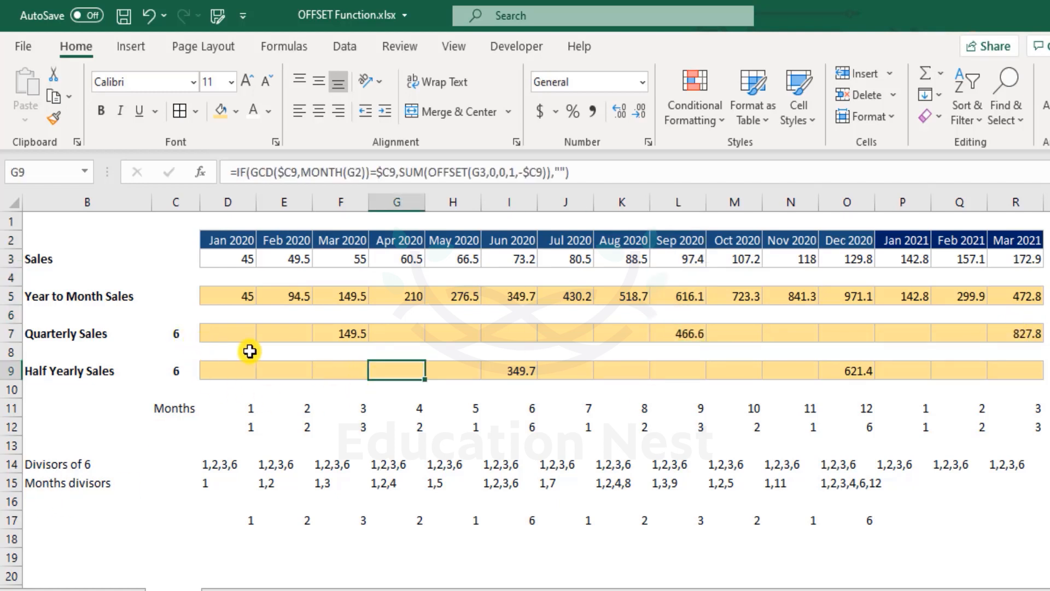
key("ctrl+z")
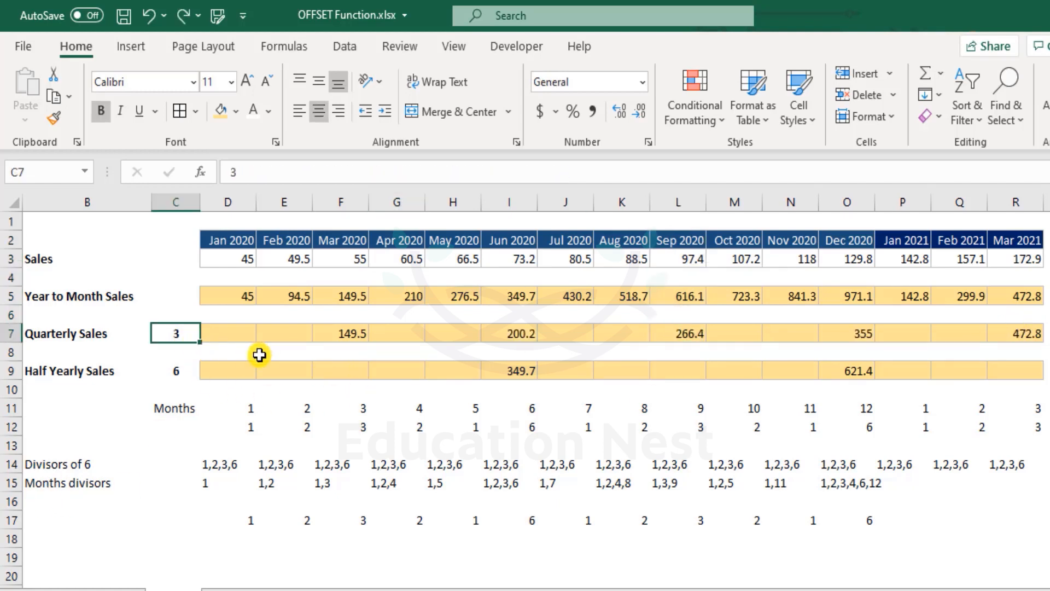
Step: Replace the hard-coded 3 in the Quarterly Sales formula in D7 with $C7, and fill the formula across to R7
left_click(232, 328)
double_click(240, 331)
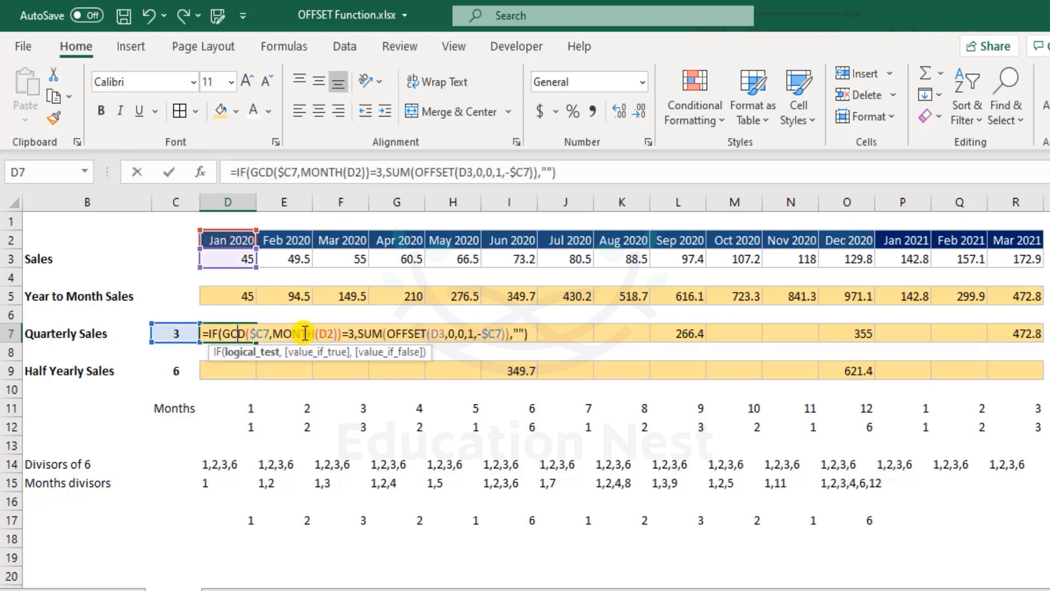
left_click(354, 332)
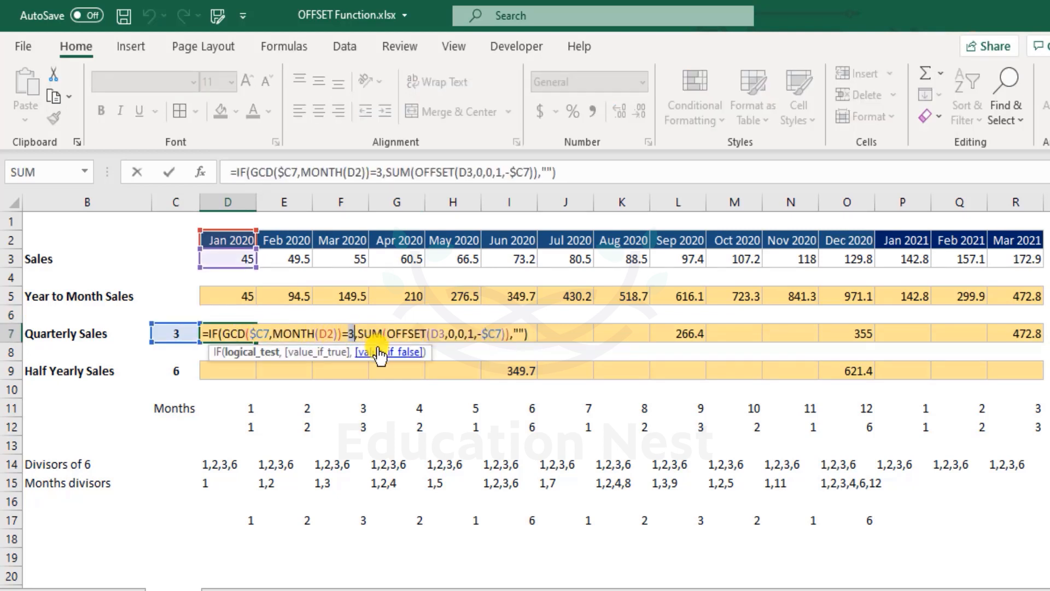
key("BackSpace")
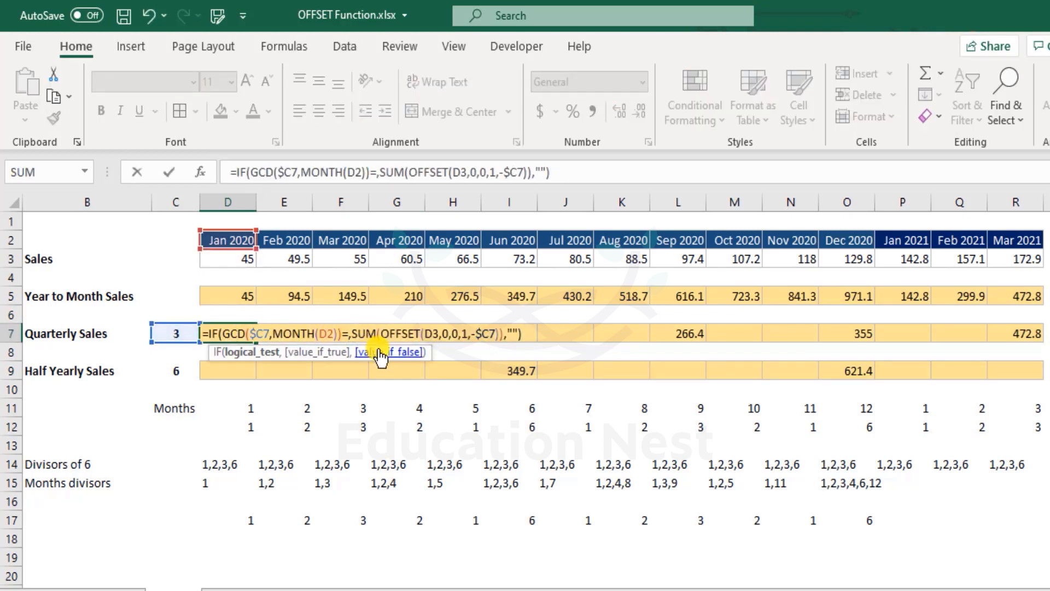
left_click(173, 331)
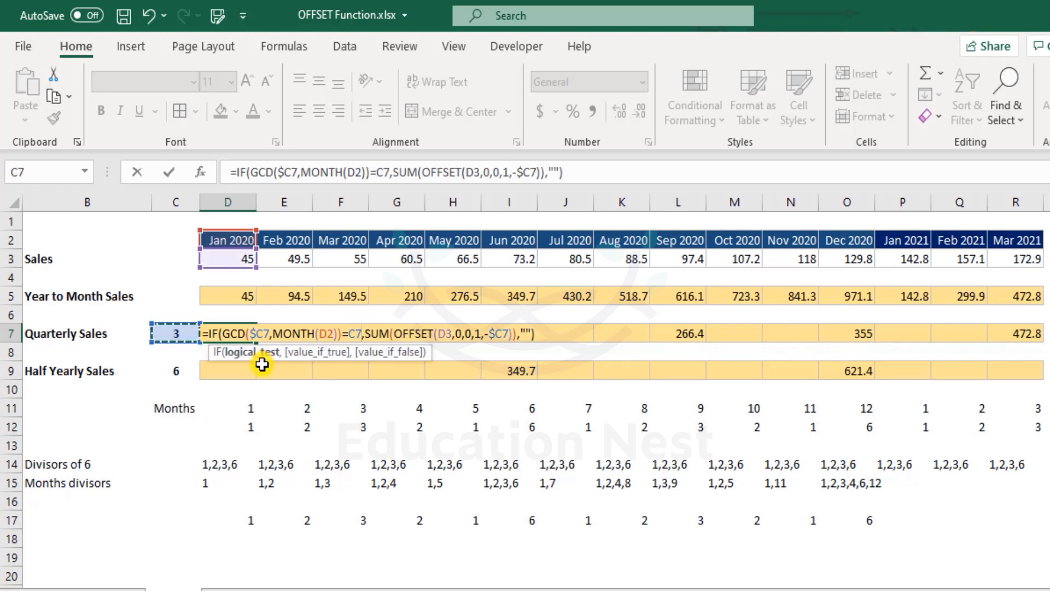
key("F4")
key("F4")
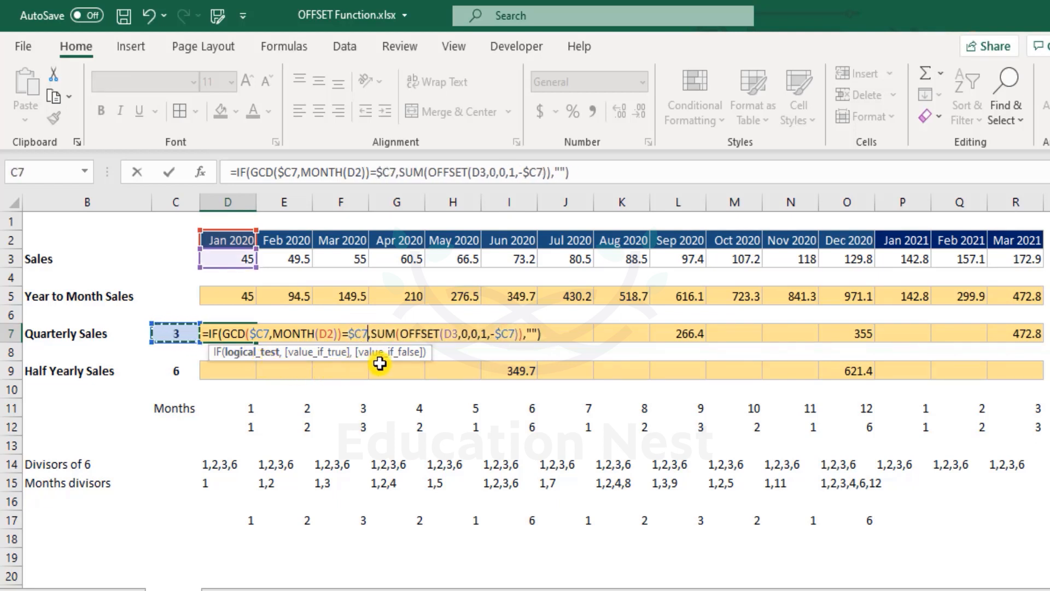
key("Return")
key("Up")
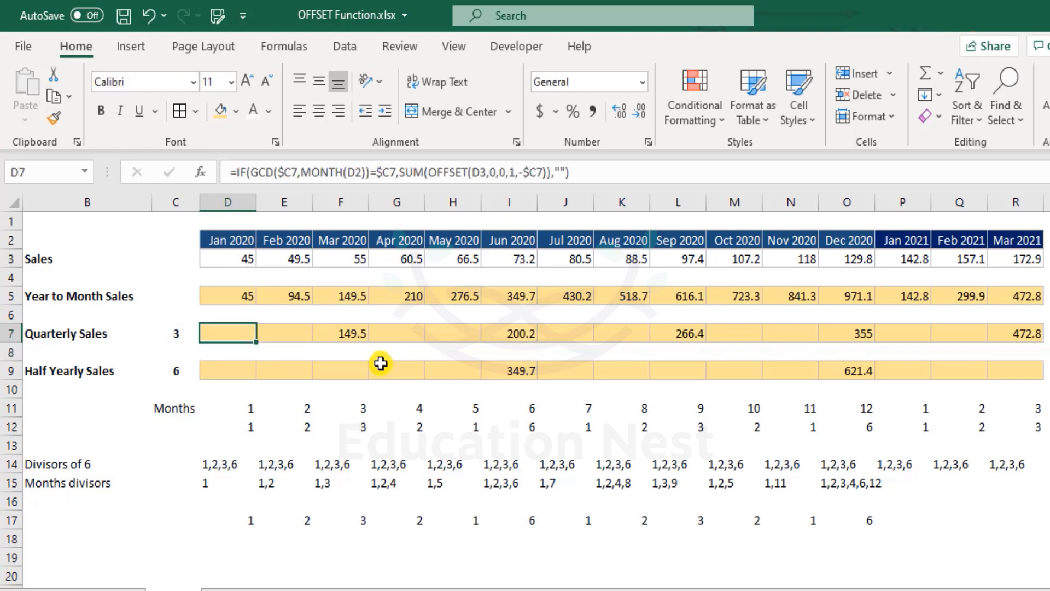
key("ctrl+shift+Right")
Step: Try 2 as the Quarterly Sales number in C7, and undo the change
key("Left")
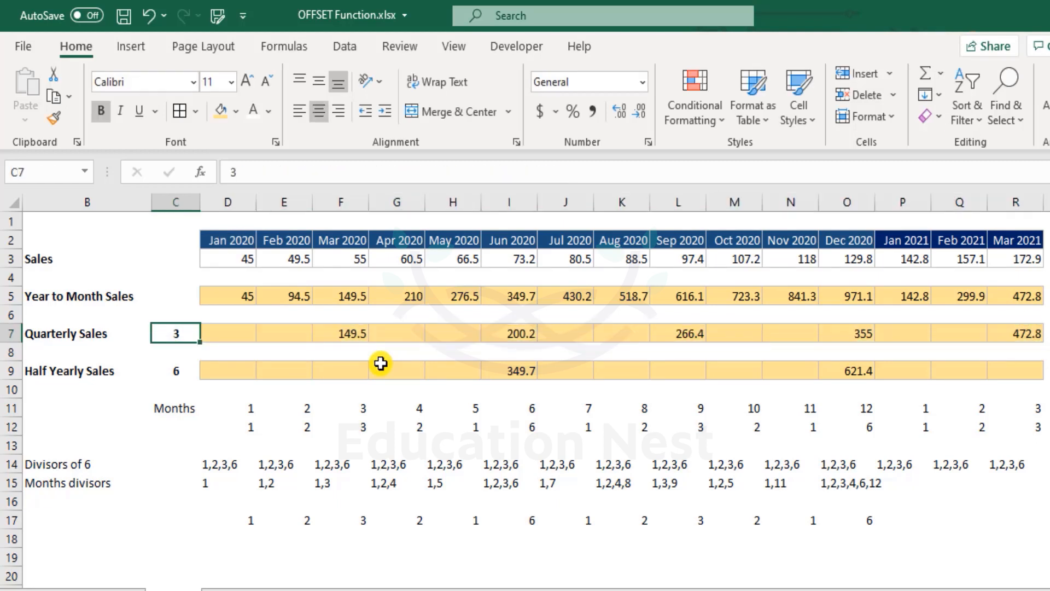
type("2")
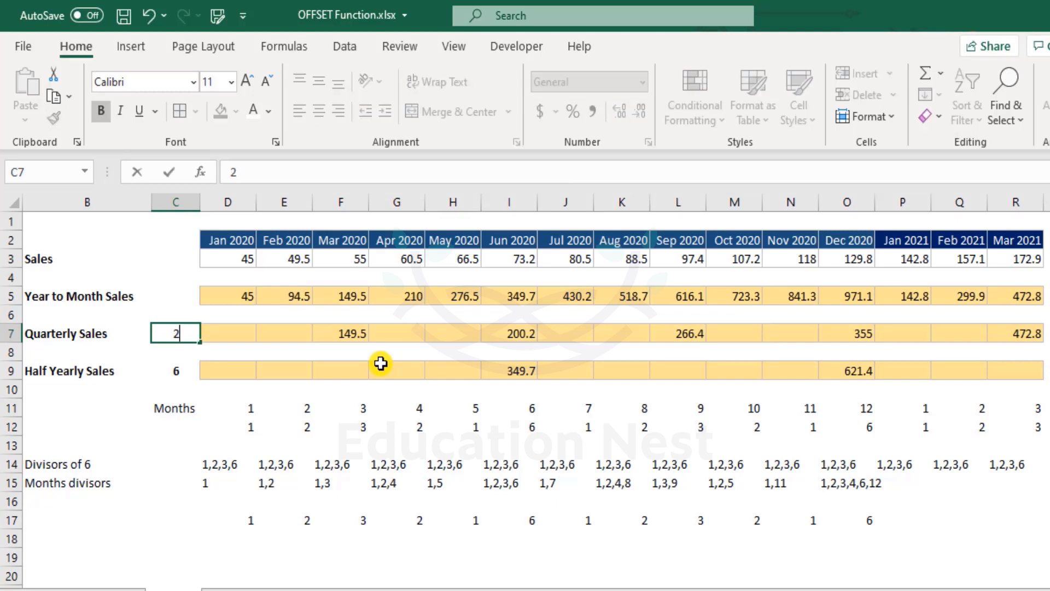
key("Return")
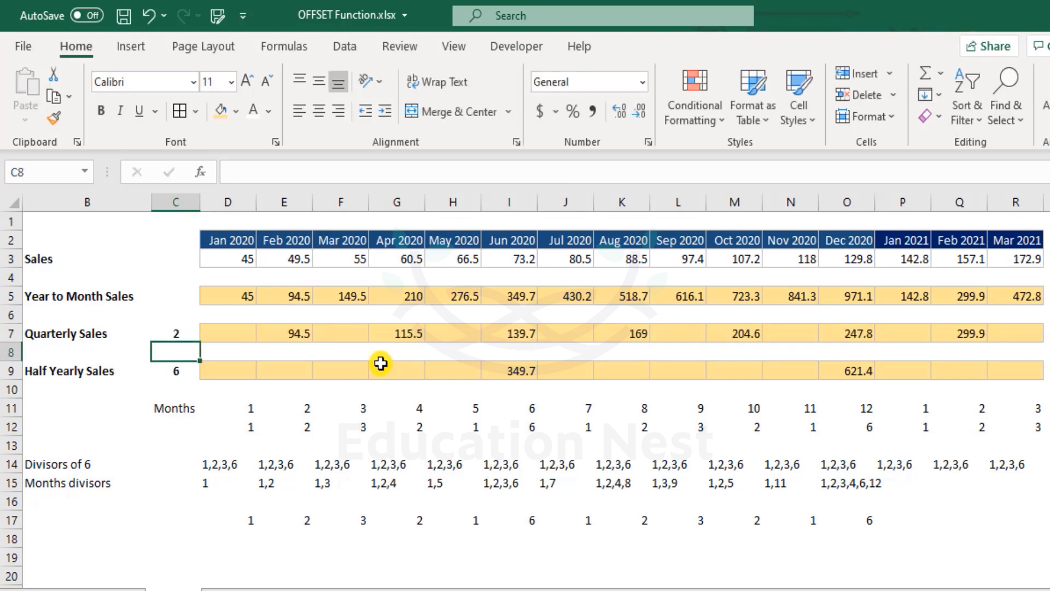
key("ctrl+z")
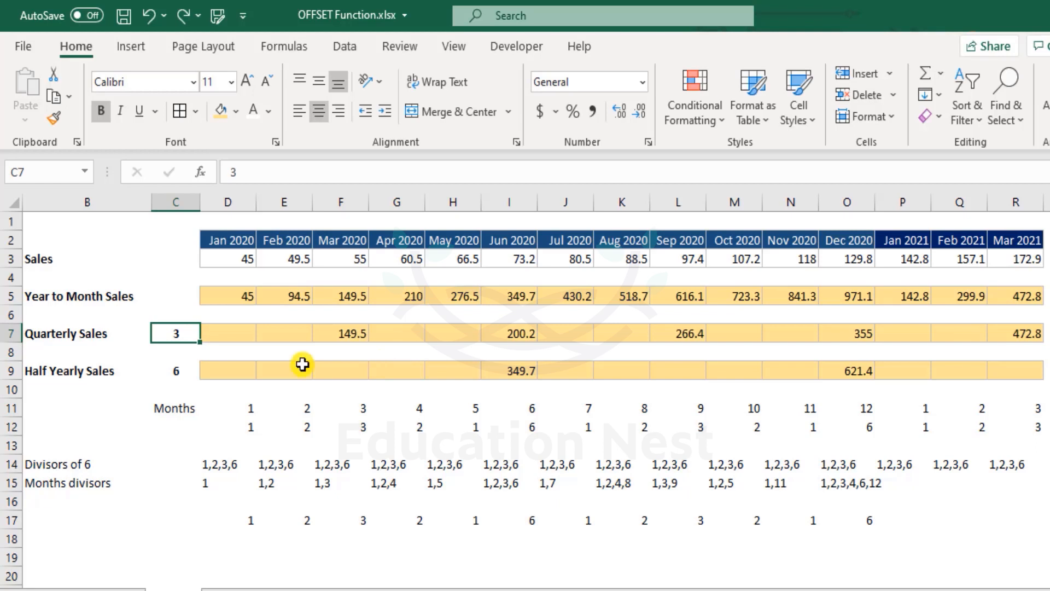
left_click(69, 215)
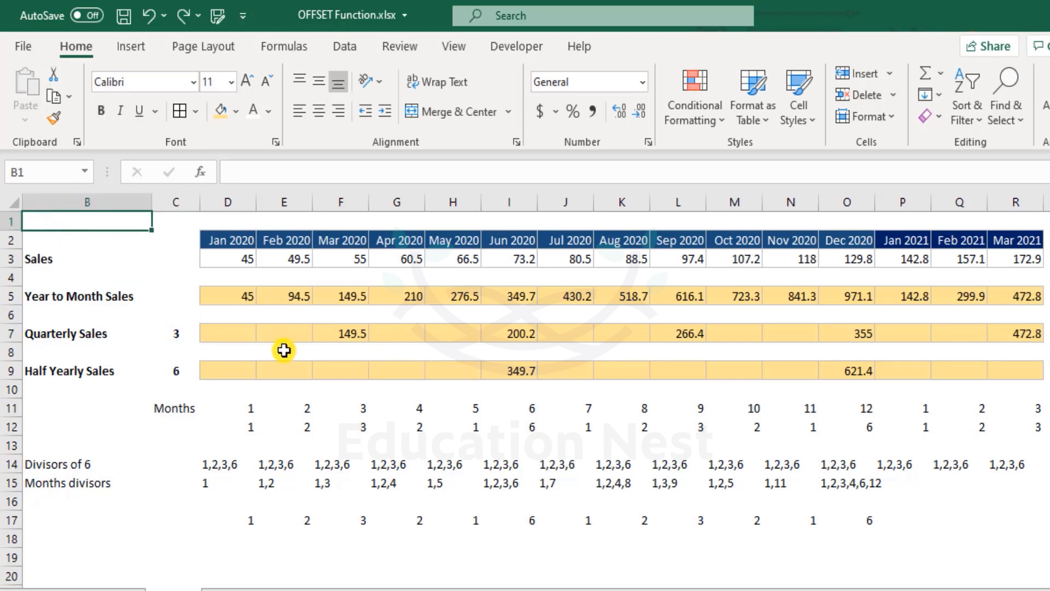